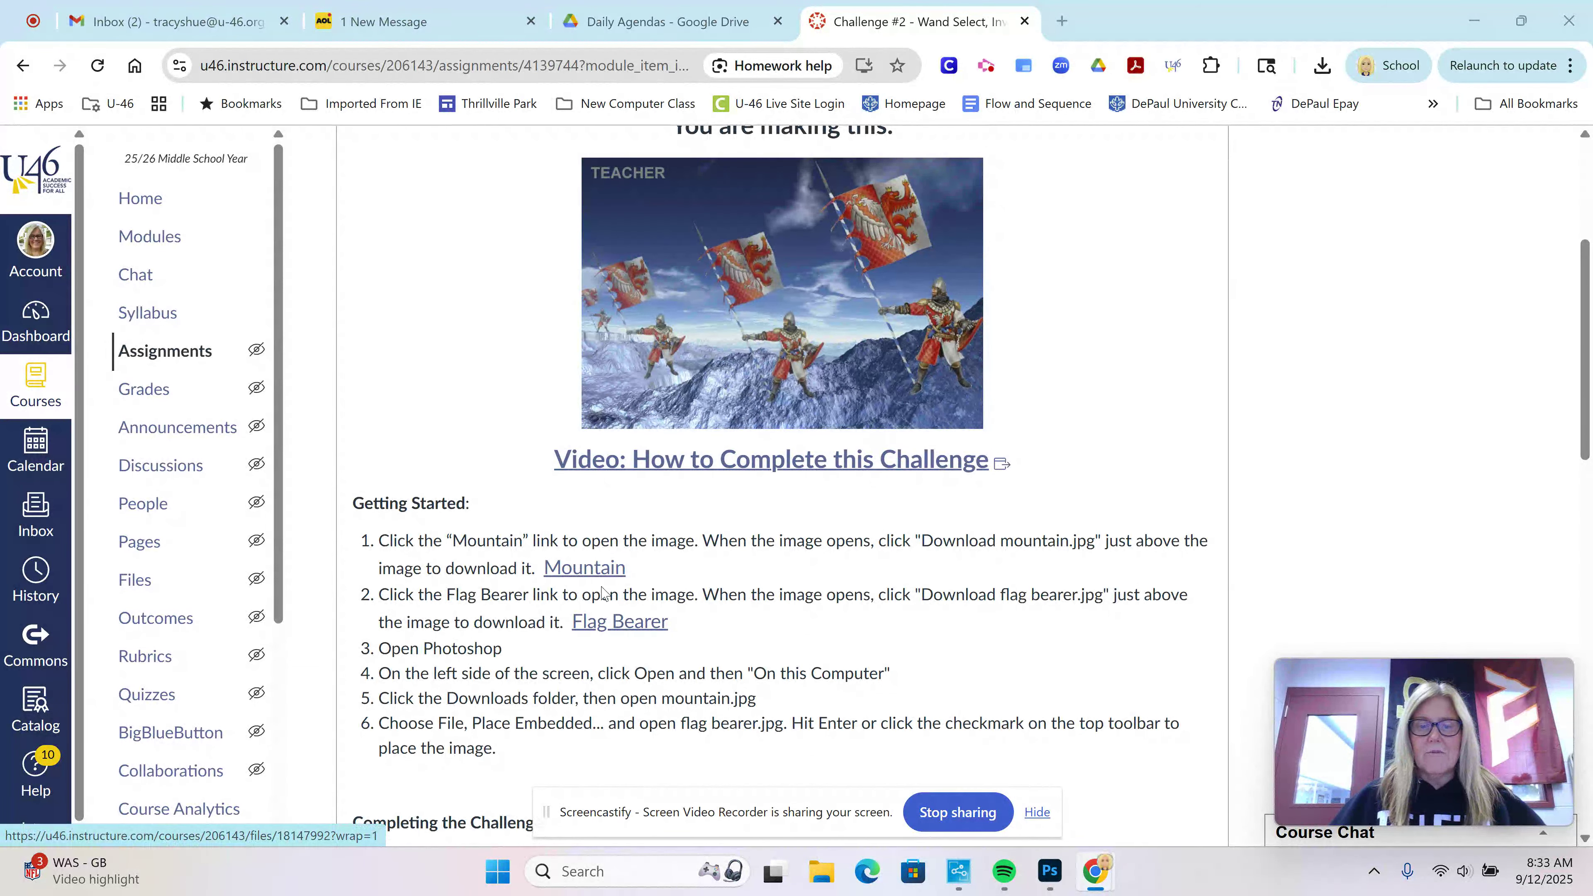
- Download mountain.jpg and flag bearer.jpg from the Mountain and Flag Bearer links on the Canvas assignment page
{"action": "left_click", "coordinate": [595, 582]}
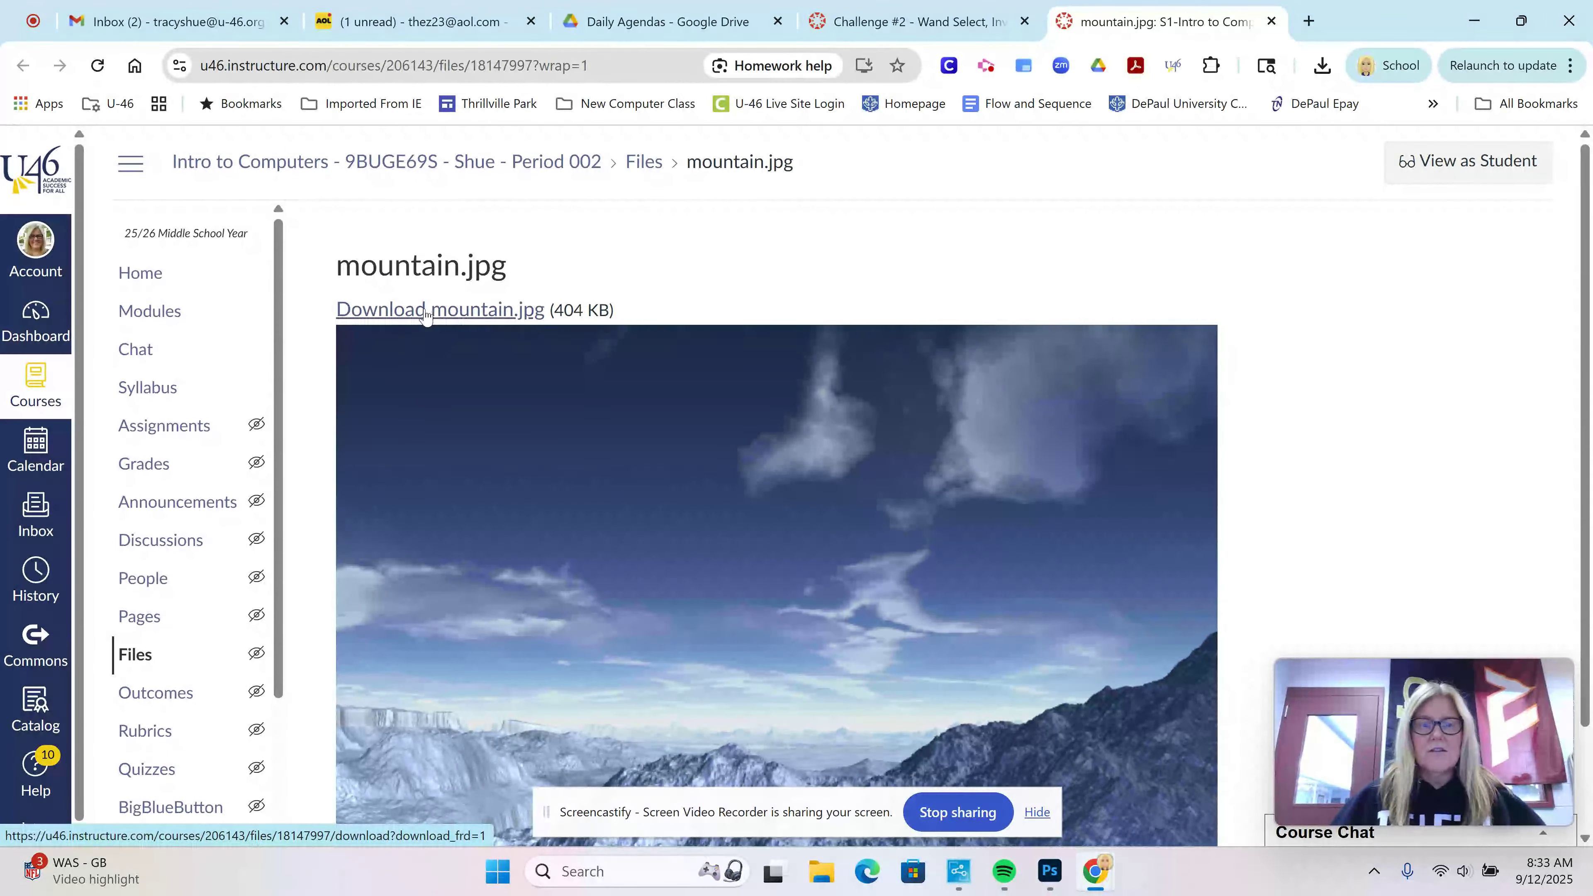
{"action": "left_click", "coordinate": [424, 312]}
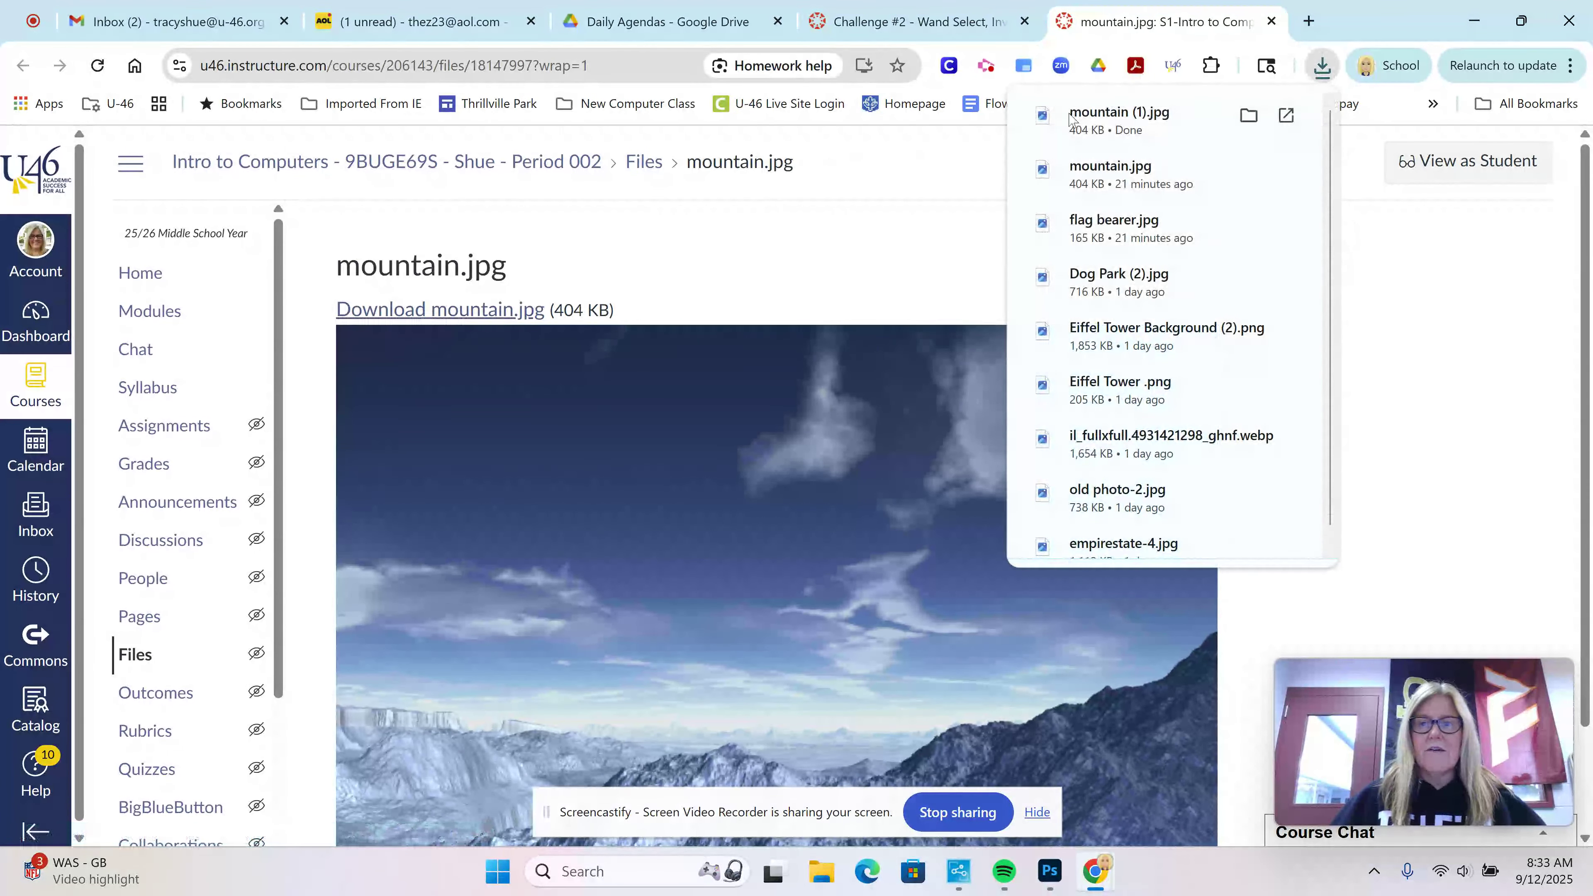
{"action": "left_click", "coordinate": [1274, 21]}
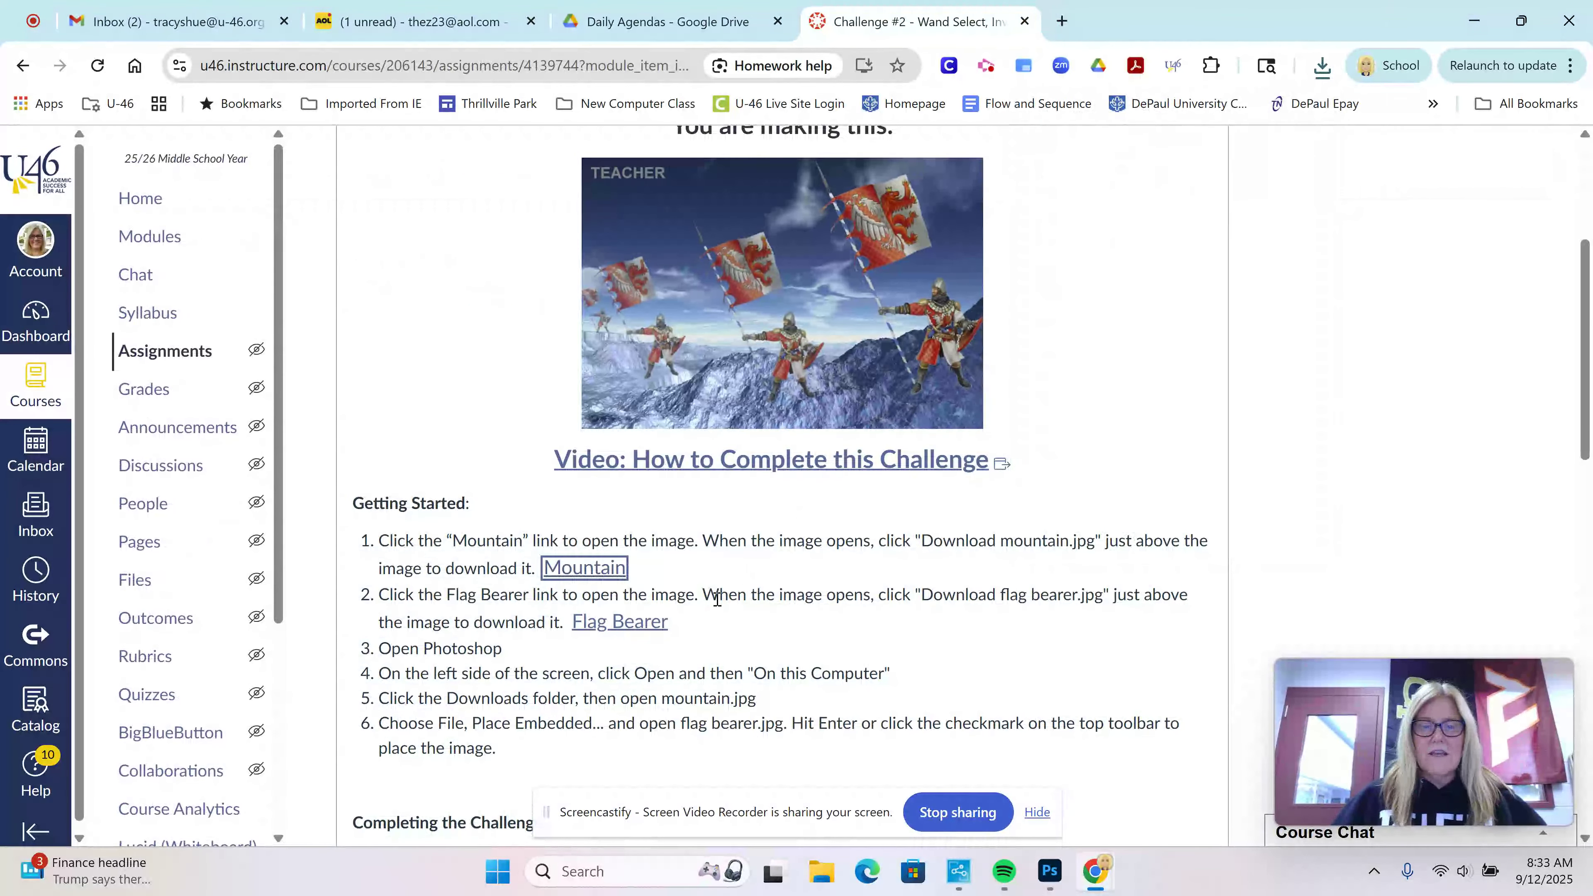
{"action": "left_click", "coordinate": [614, 628]}
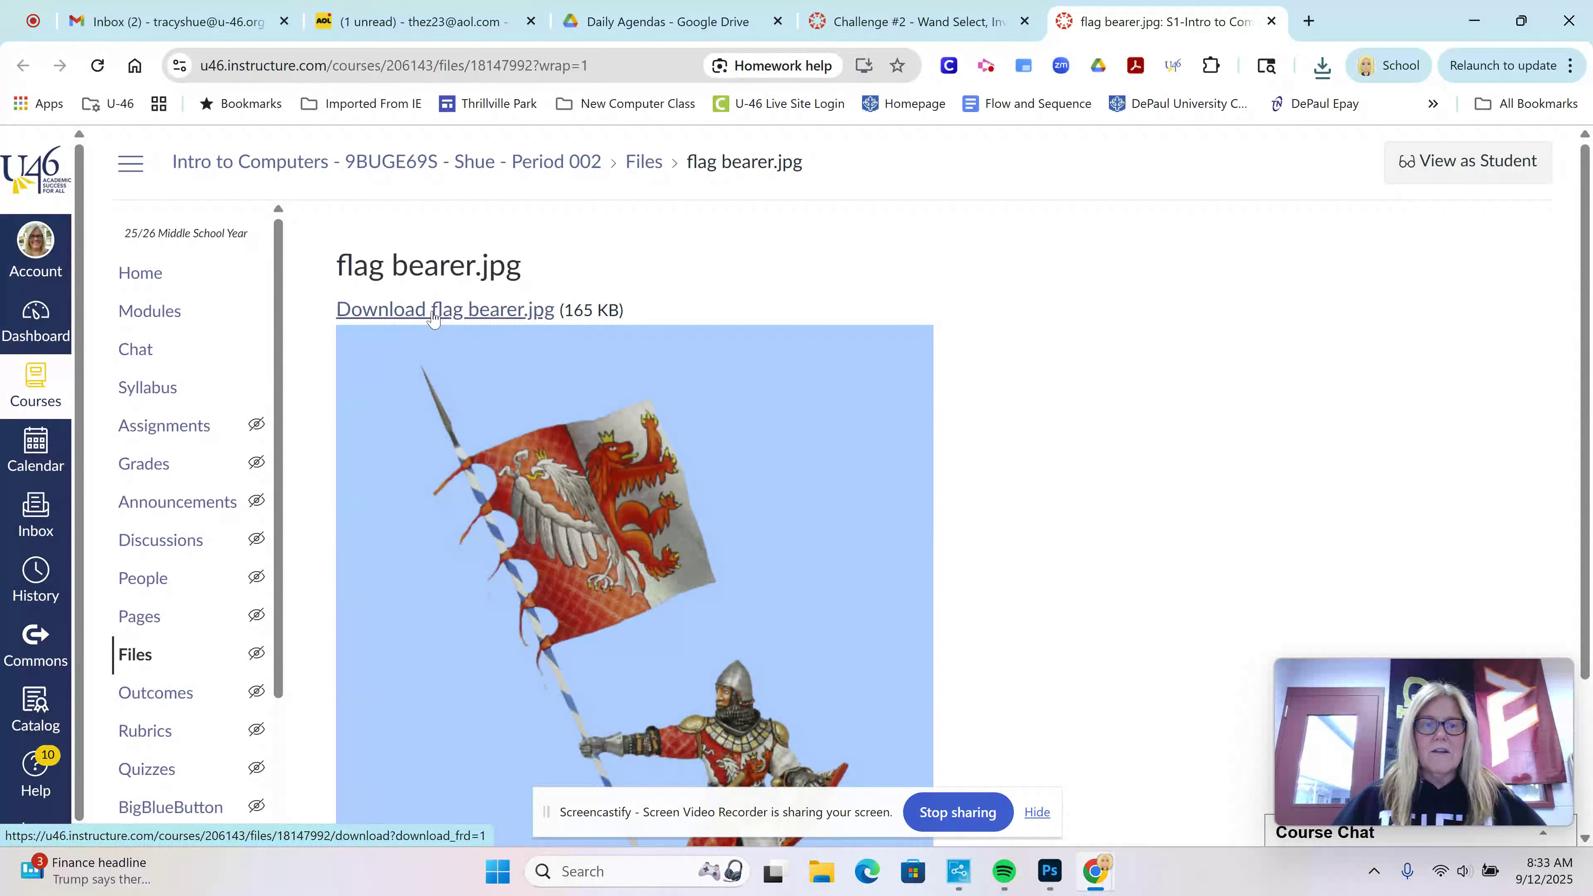
{"action": "left_click", "coordinate": [1272, 22]}
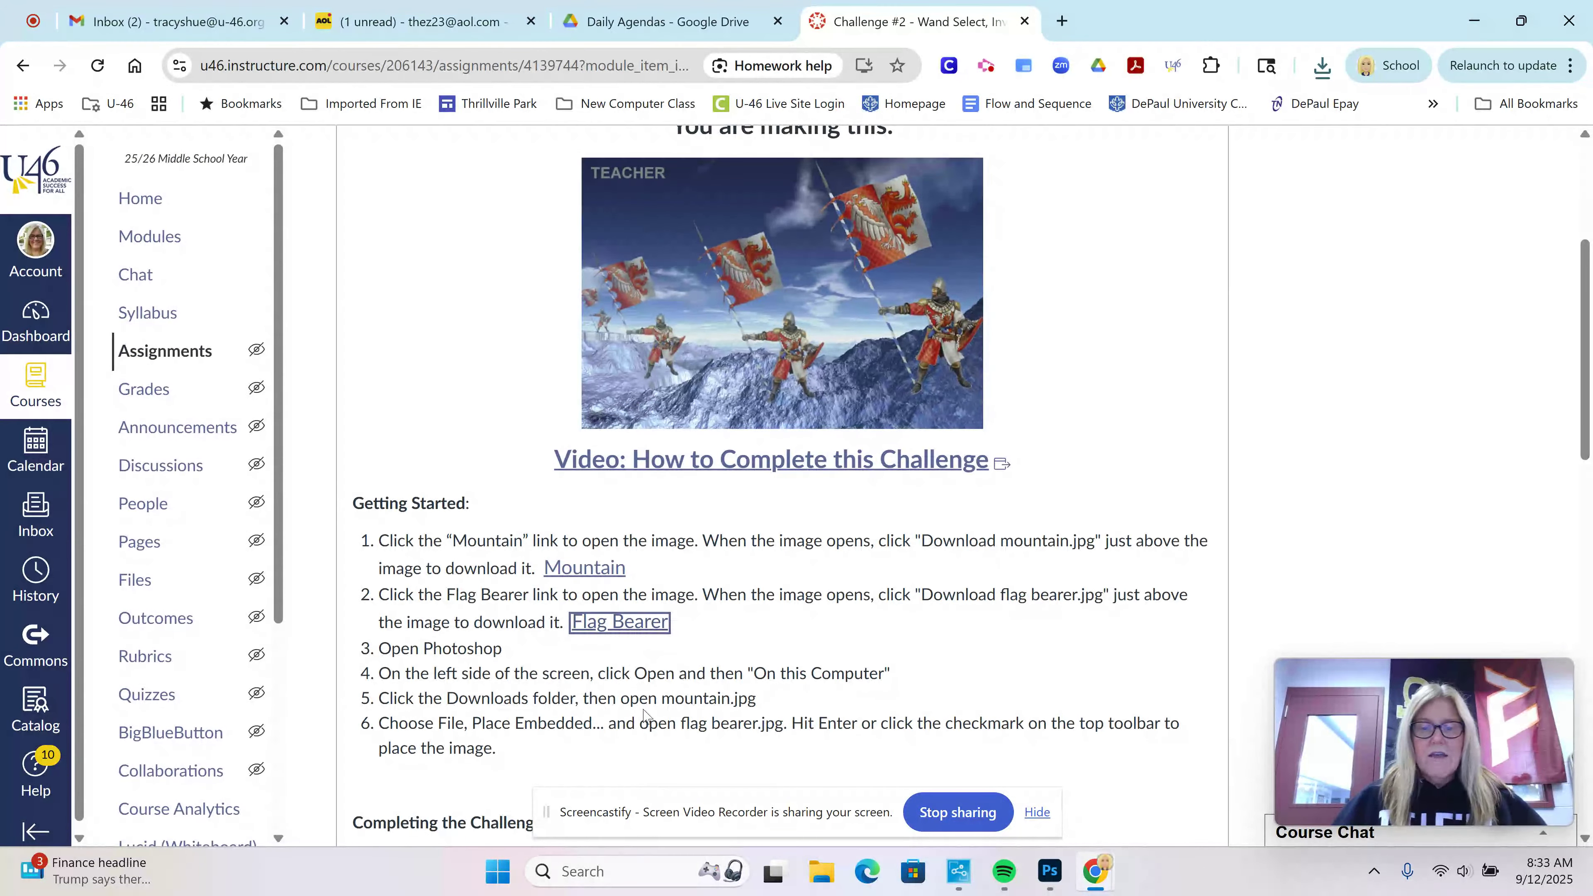
- Switch to Photoshop and open mountain (1).jpg from the Downloads folder
{"action": "scroll", "coordinate": [539, 687], "scroll_direction": "down", "scroll_amount": 3}
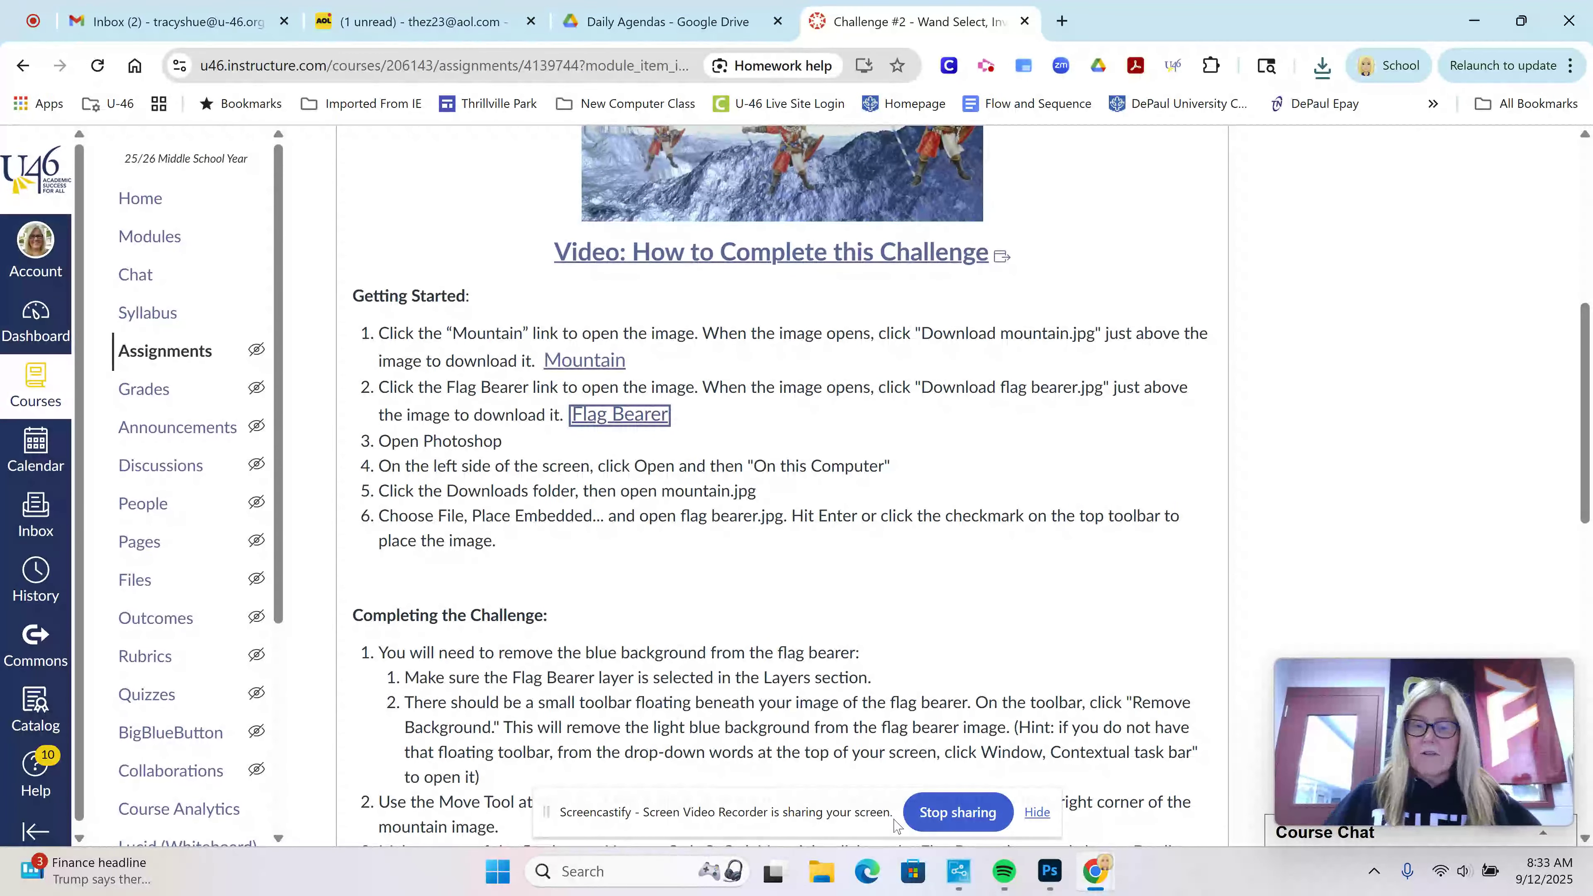
{"action": "left_click", "coordinate": [1050, 871]}
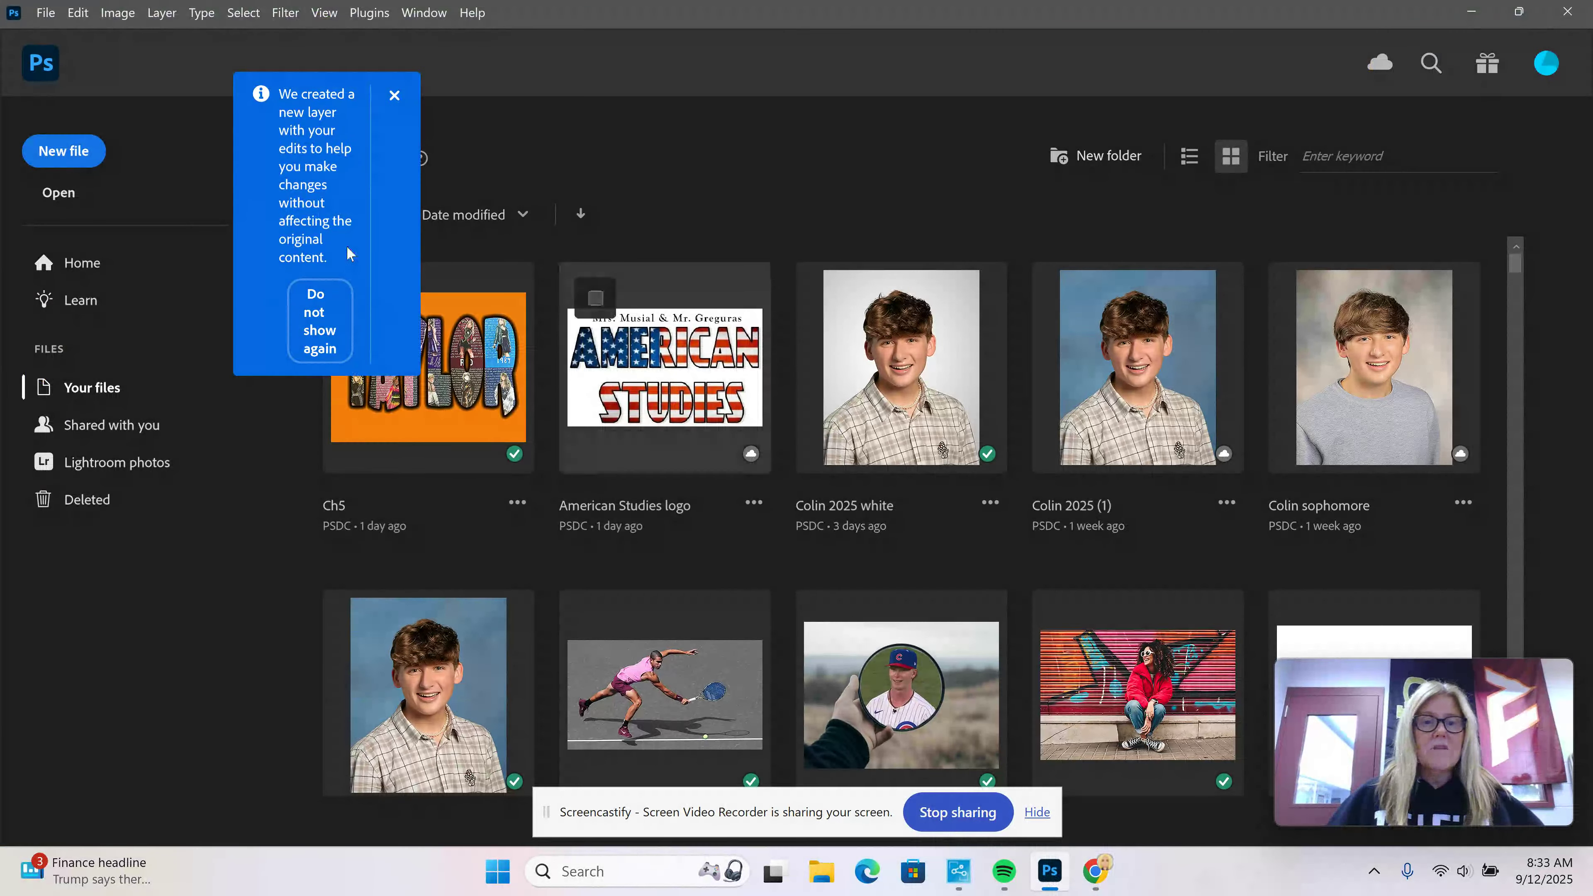
{"action": "left_click", "coordinate": [395, 95]}
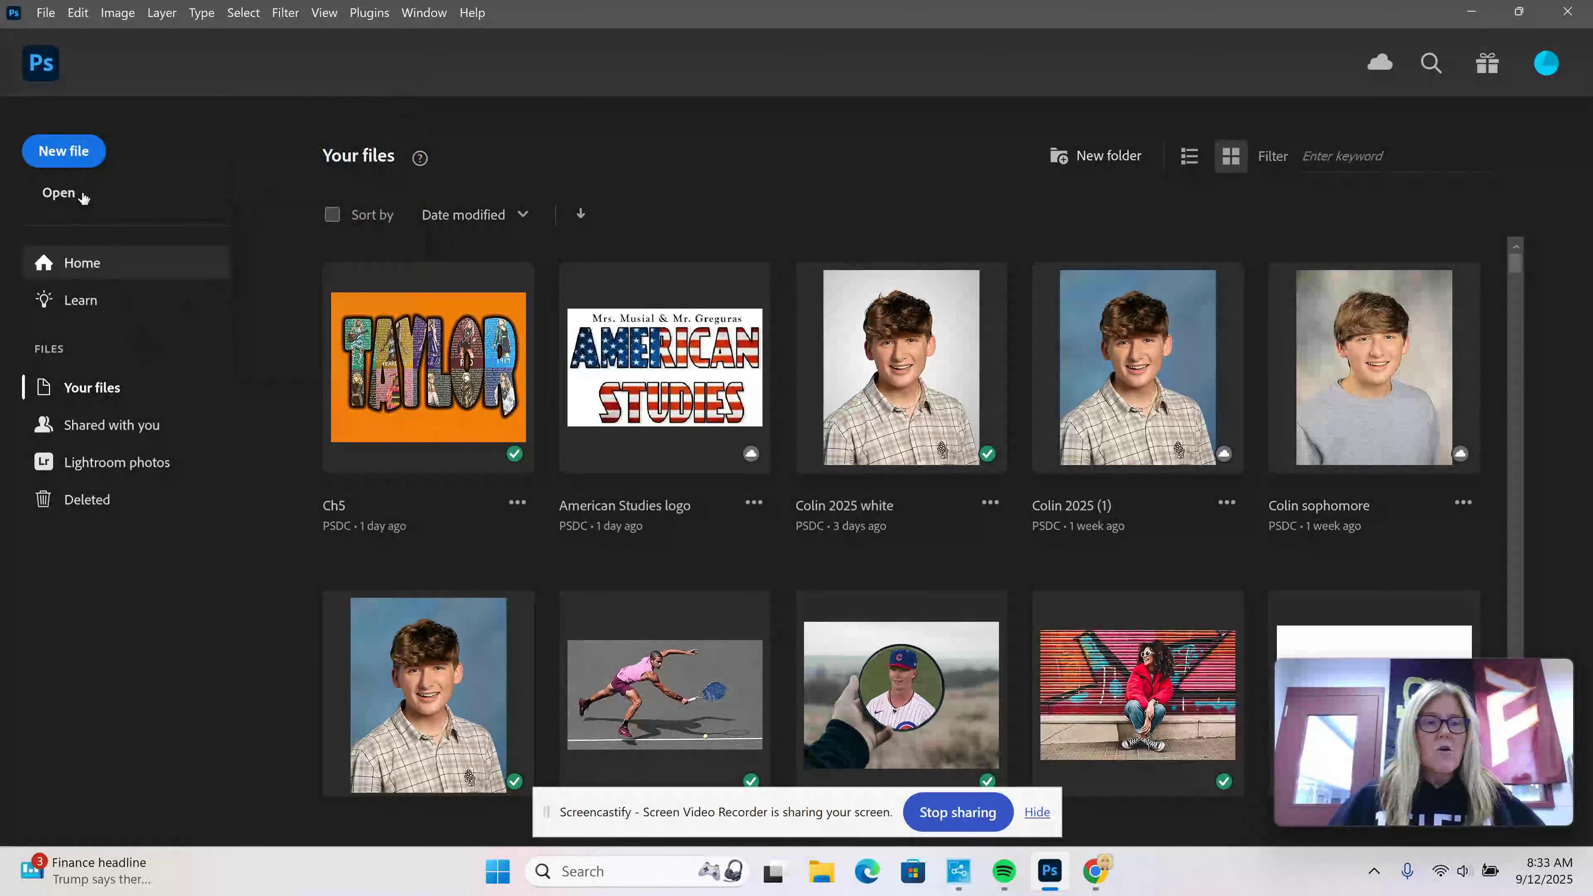
{"action": "left_click", "coordinate": [63, 194]}
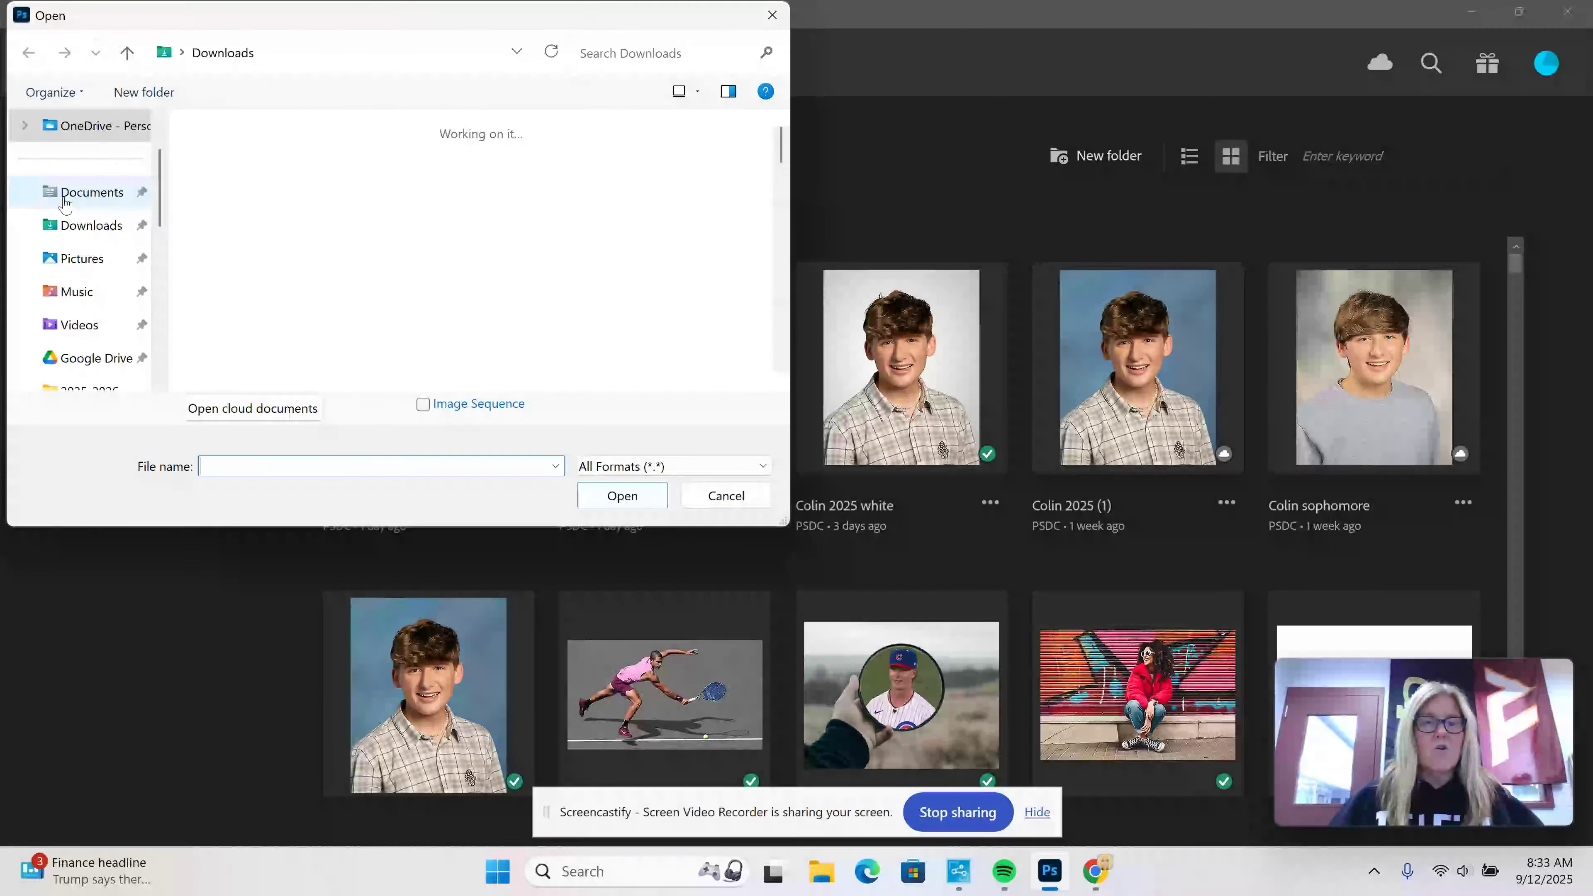
{"action": "left_click", "coordinate": [361, 223]}
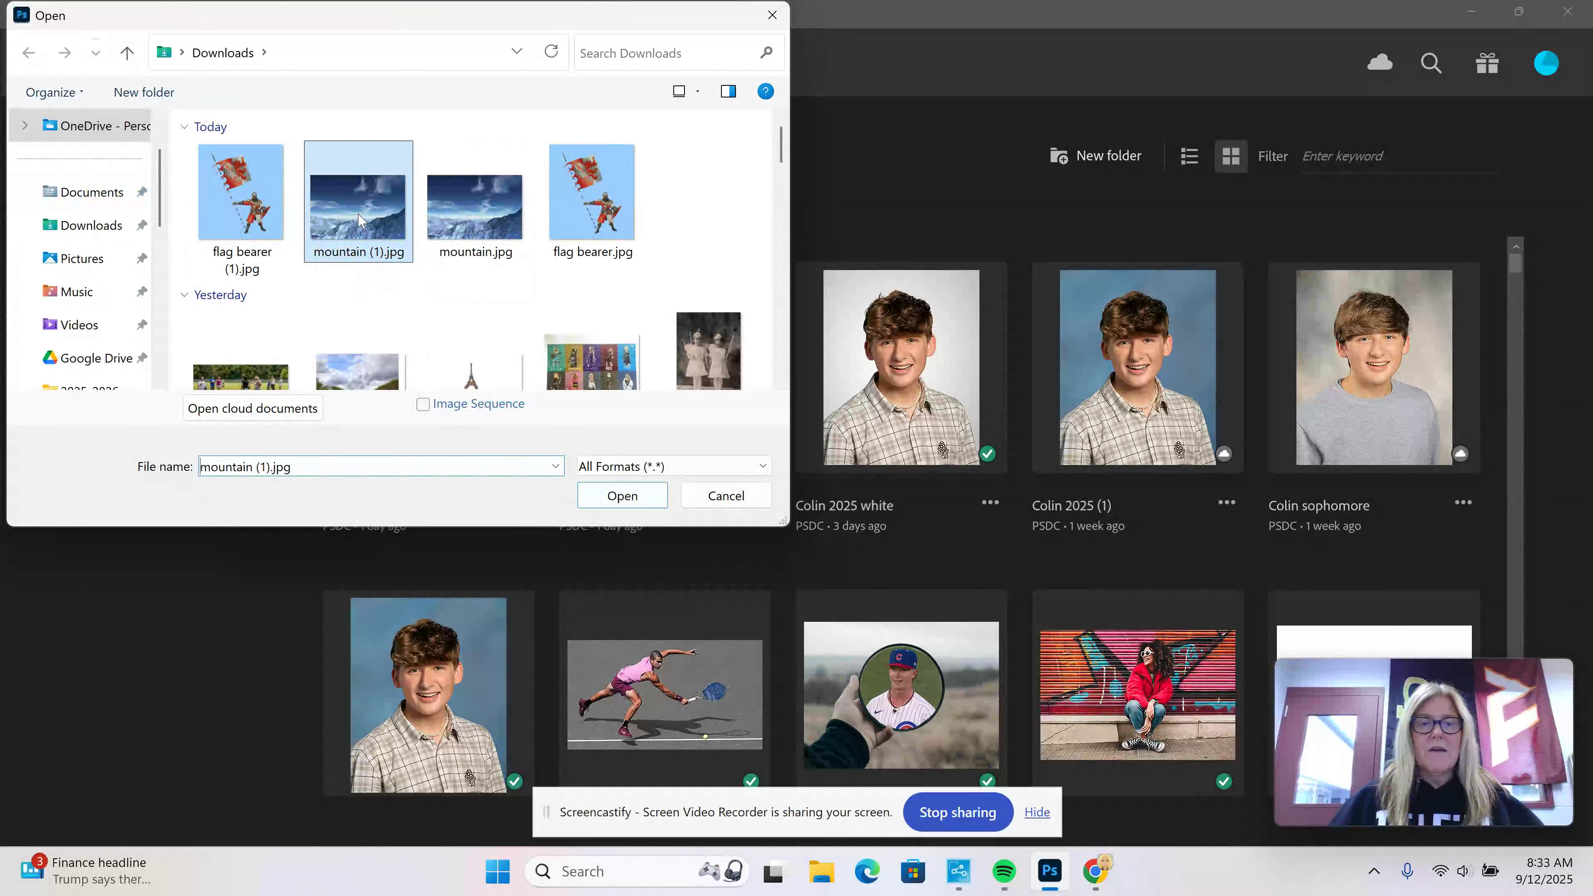
{"action": "left_click", "coordinate": [618, 496]}
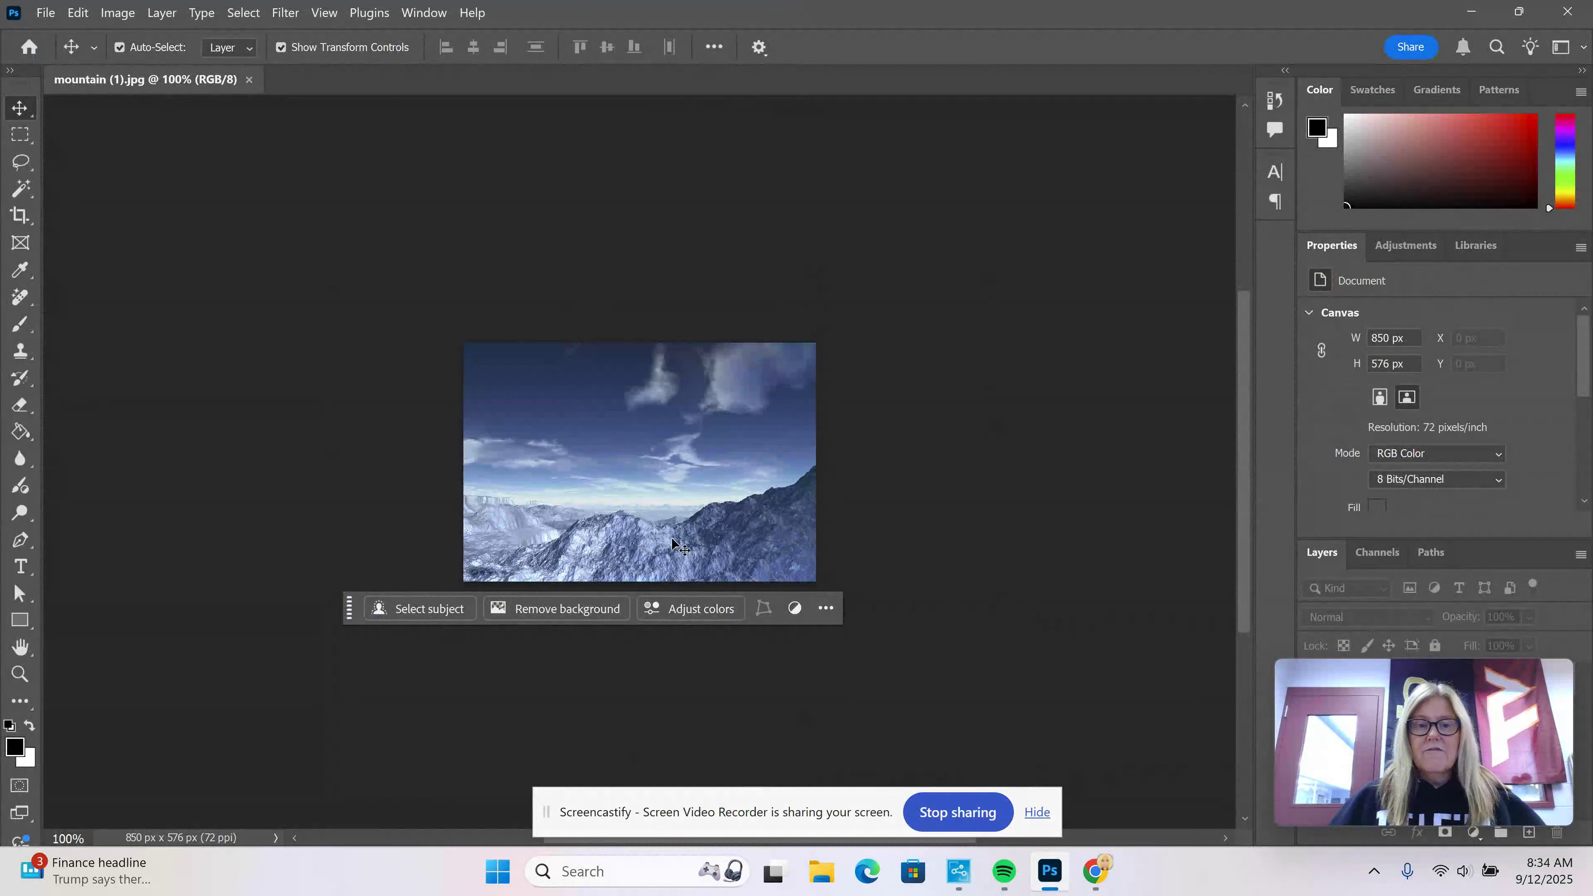
- Place flag bearer (1).jpg from Downloads as an embedded image on the mountain picture
{"action": "scroll", "coordinate": [696, 498], "scroll_direction": "up", "scroll_amount": 3}
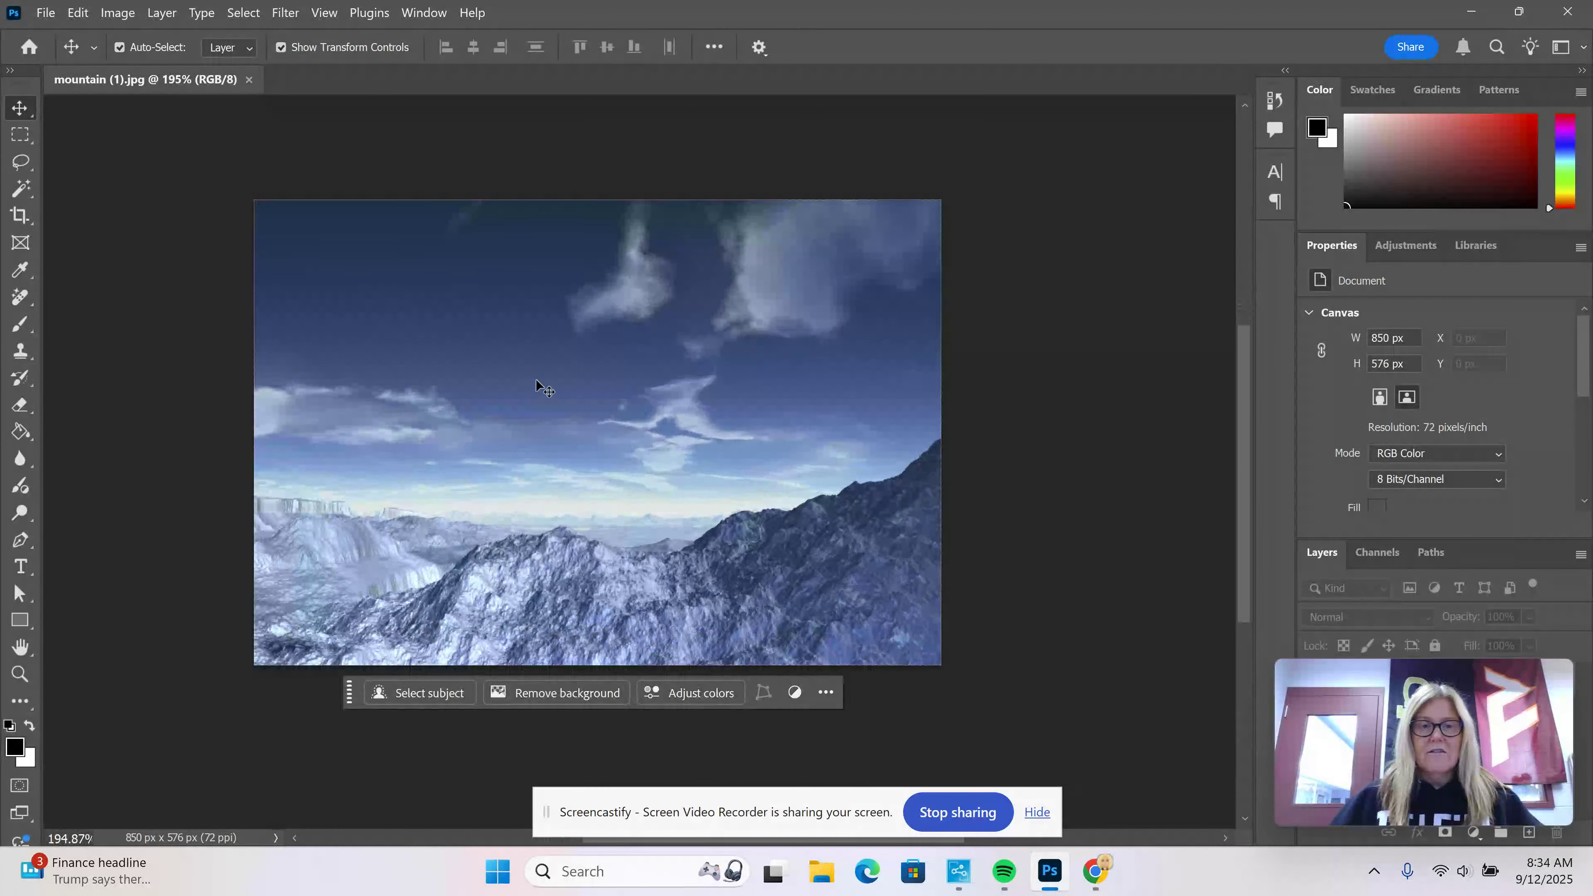
{"action": "left_click", "coordinate": [47, 15]}
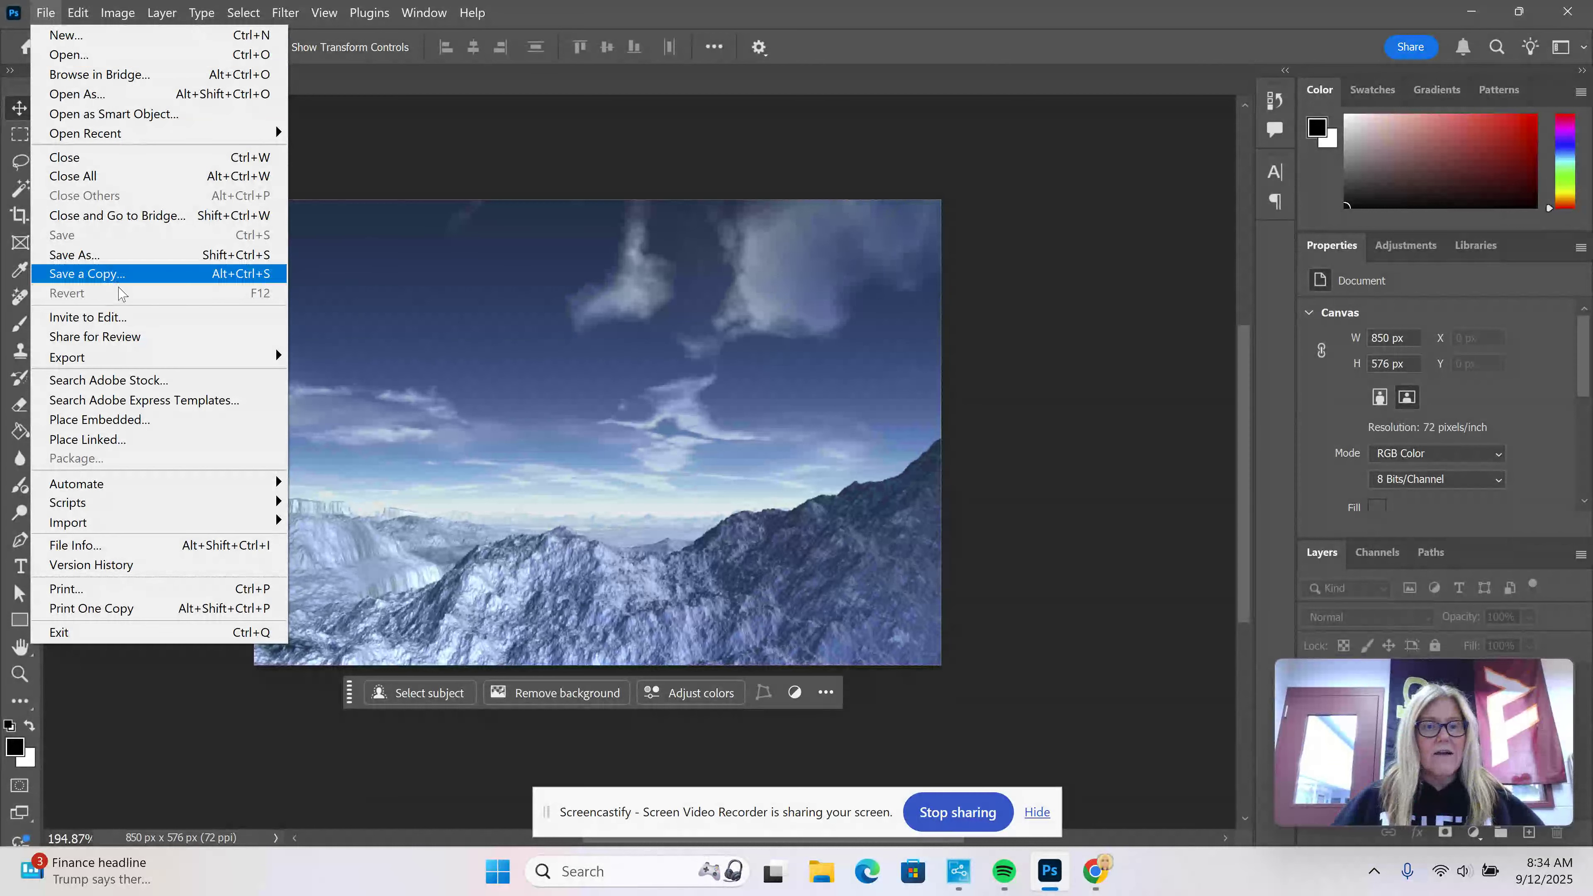
{"action": "left_click", "coordinate": [153, 421]}
{"action": "left_click", "coordinate": [241, 202]}
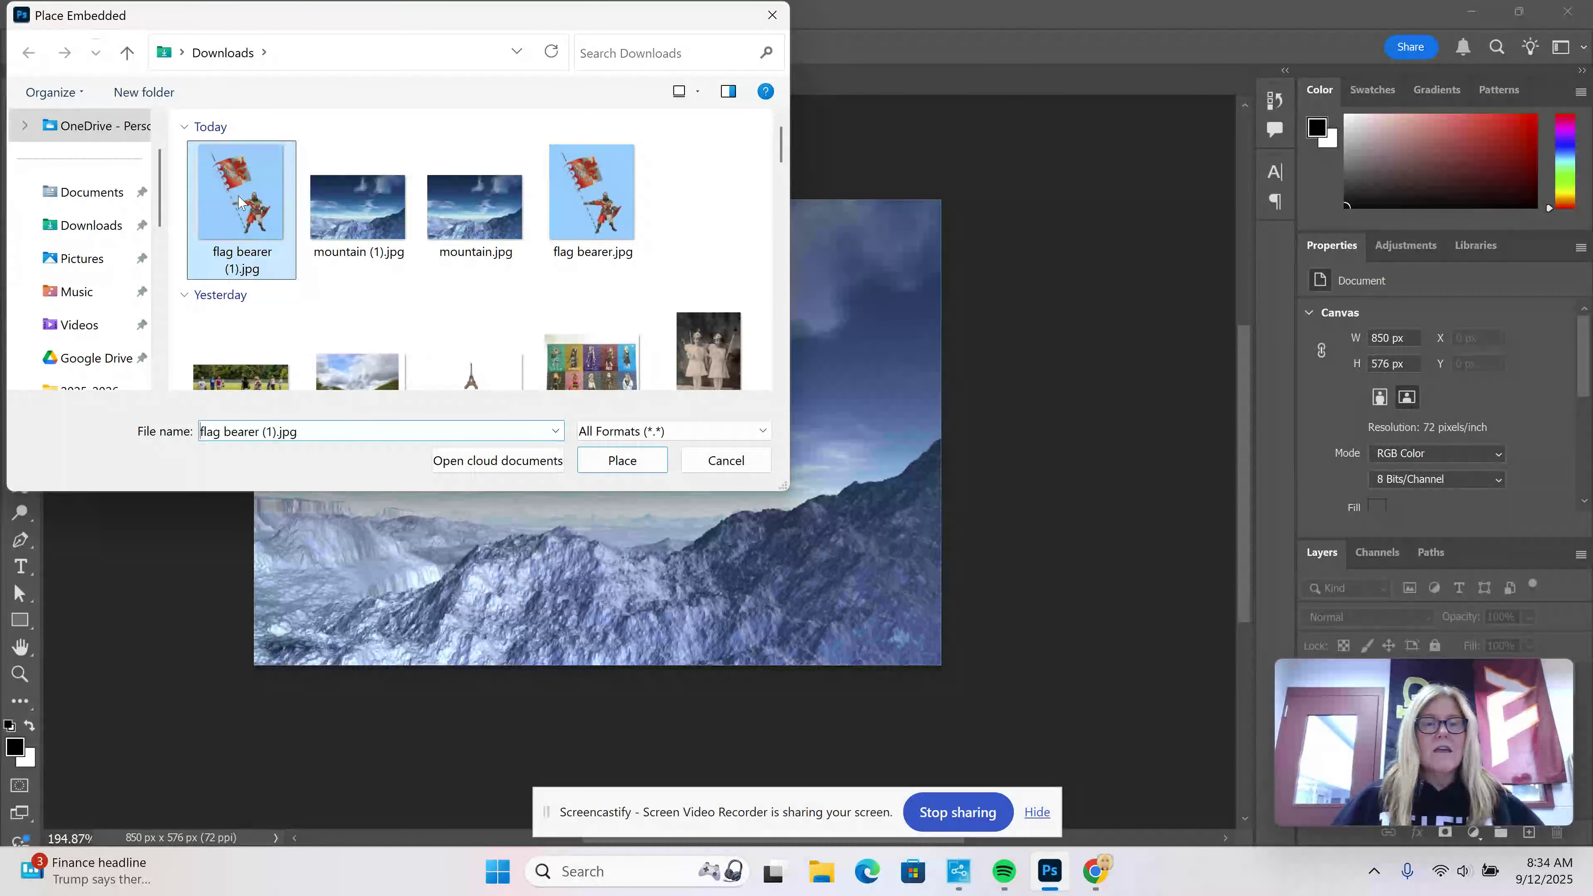
{"action": "left_click", "coordinate": [634, 469]}
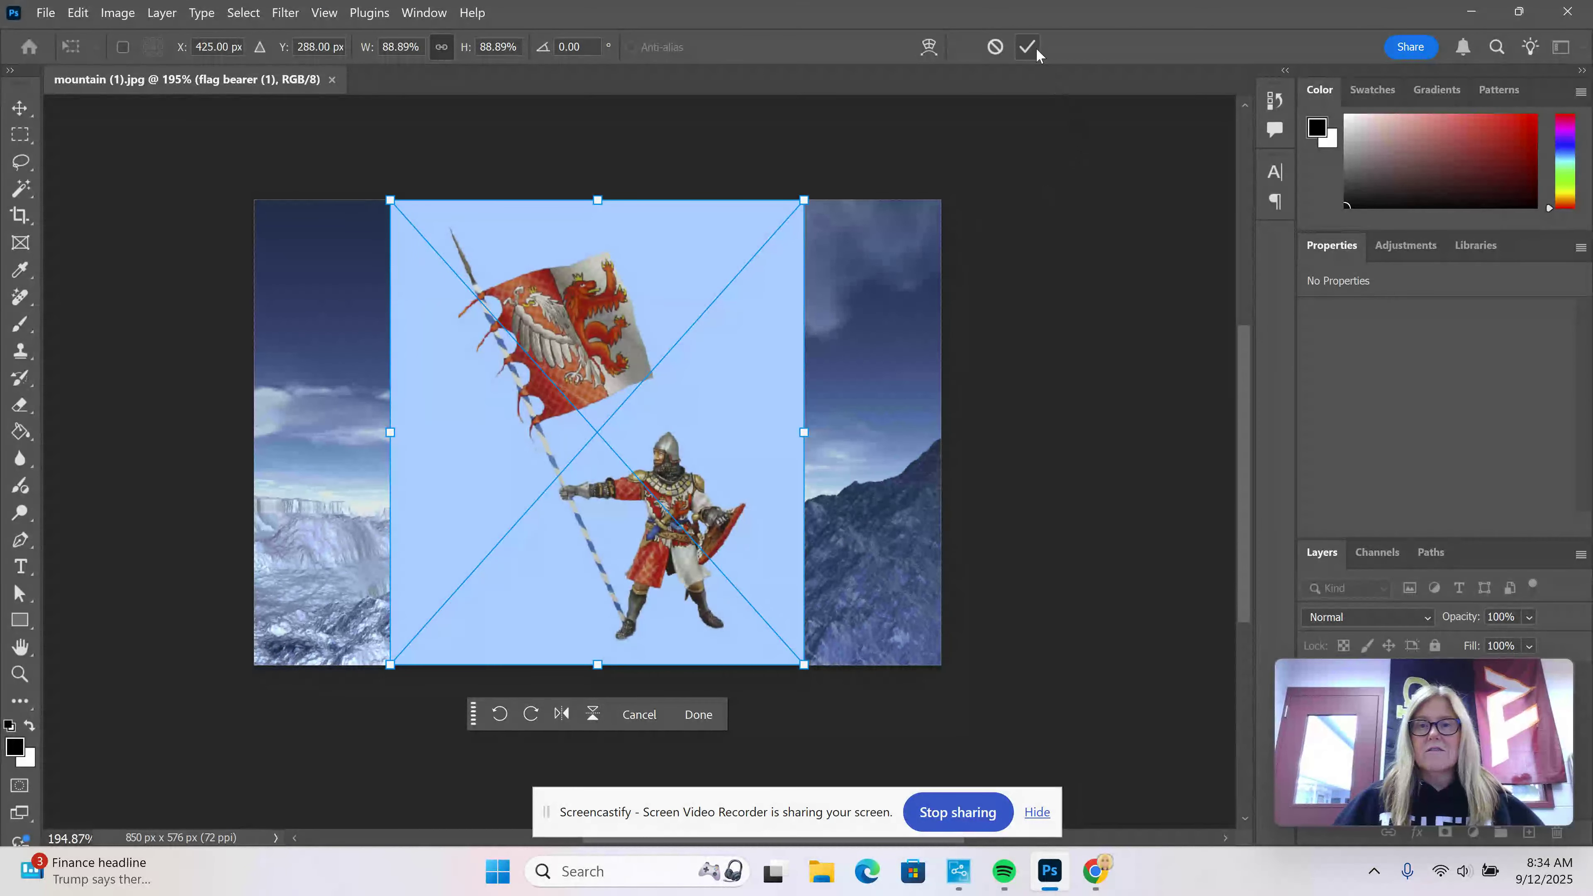
{"action": "left_click", "coordinate": [1028, 48]}
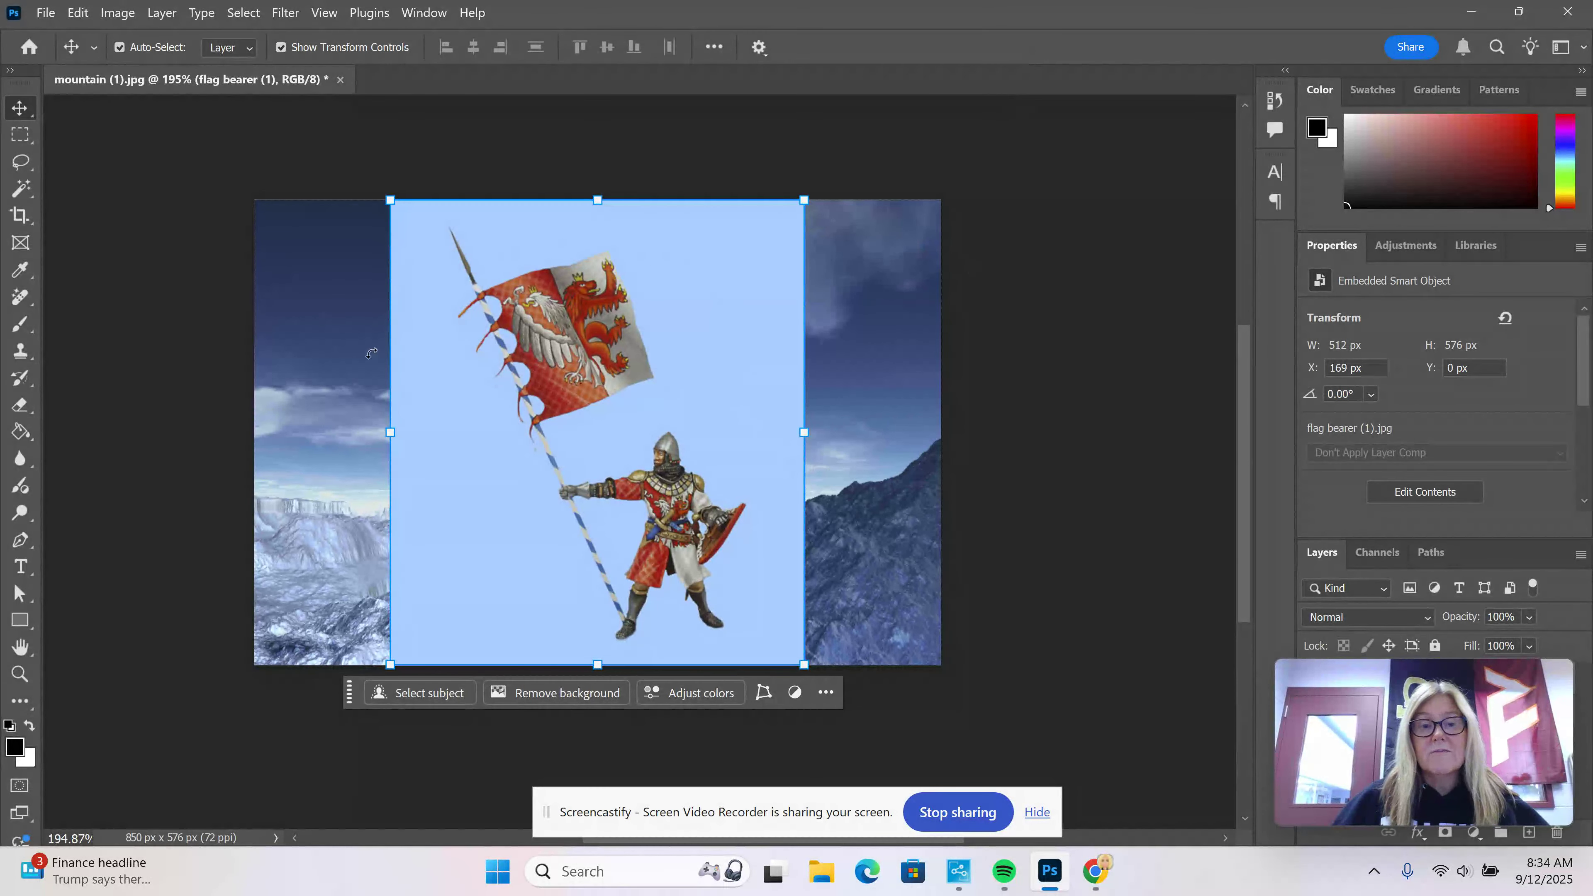
- Remove the light blue background from the flag bearer image
{"action": "mouse_move", "coordinate": [349, 692]}
{"action": "left_mouse_down"}
{"action": "mouse_move", "coordinate": [715, 444]}
{"action": "mouse_move", "coordinate": [534, 665]}
{"action": "mouse_move", "coordinate": [370, 695]}
{"action": "left_mouse_up"}
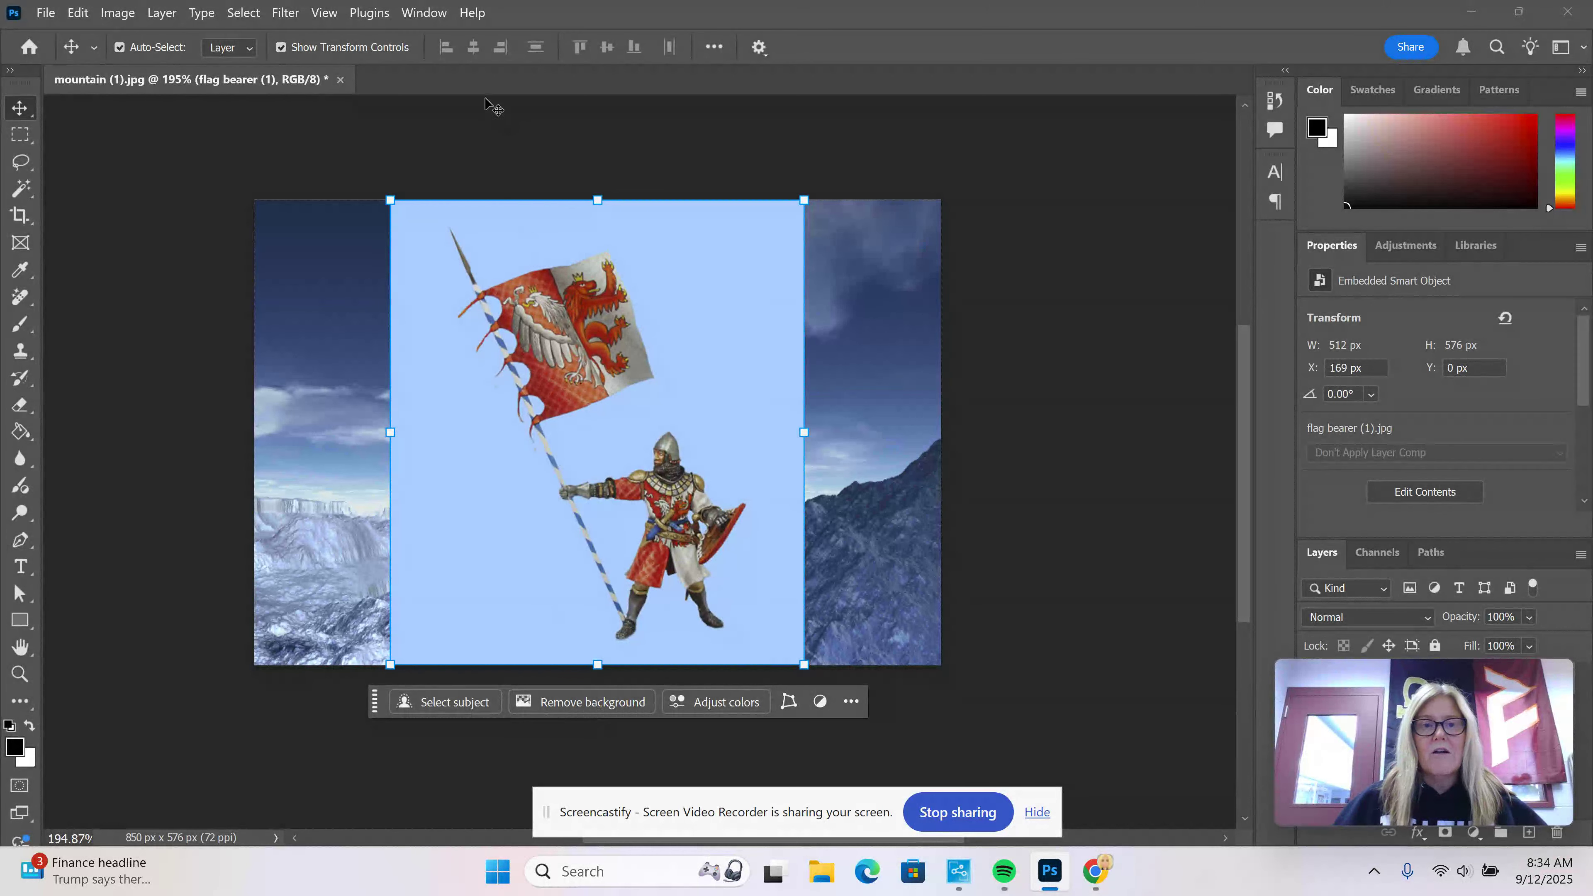
{"action": "left_click", "coordinate": [429, 15]}
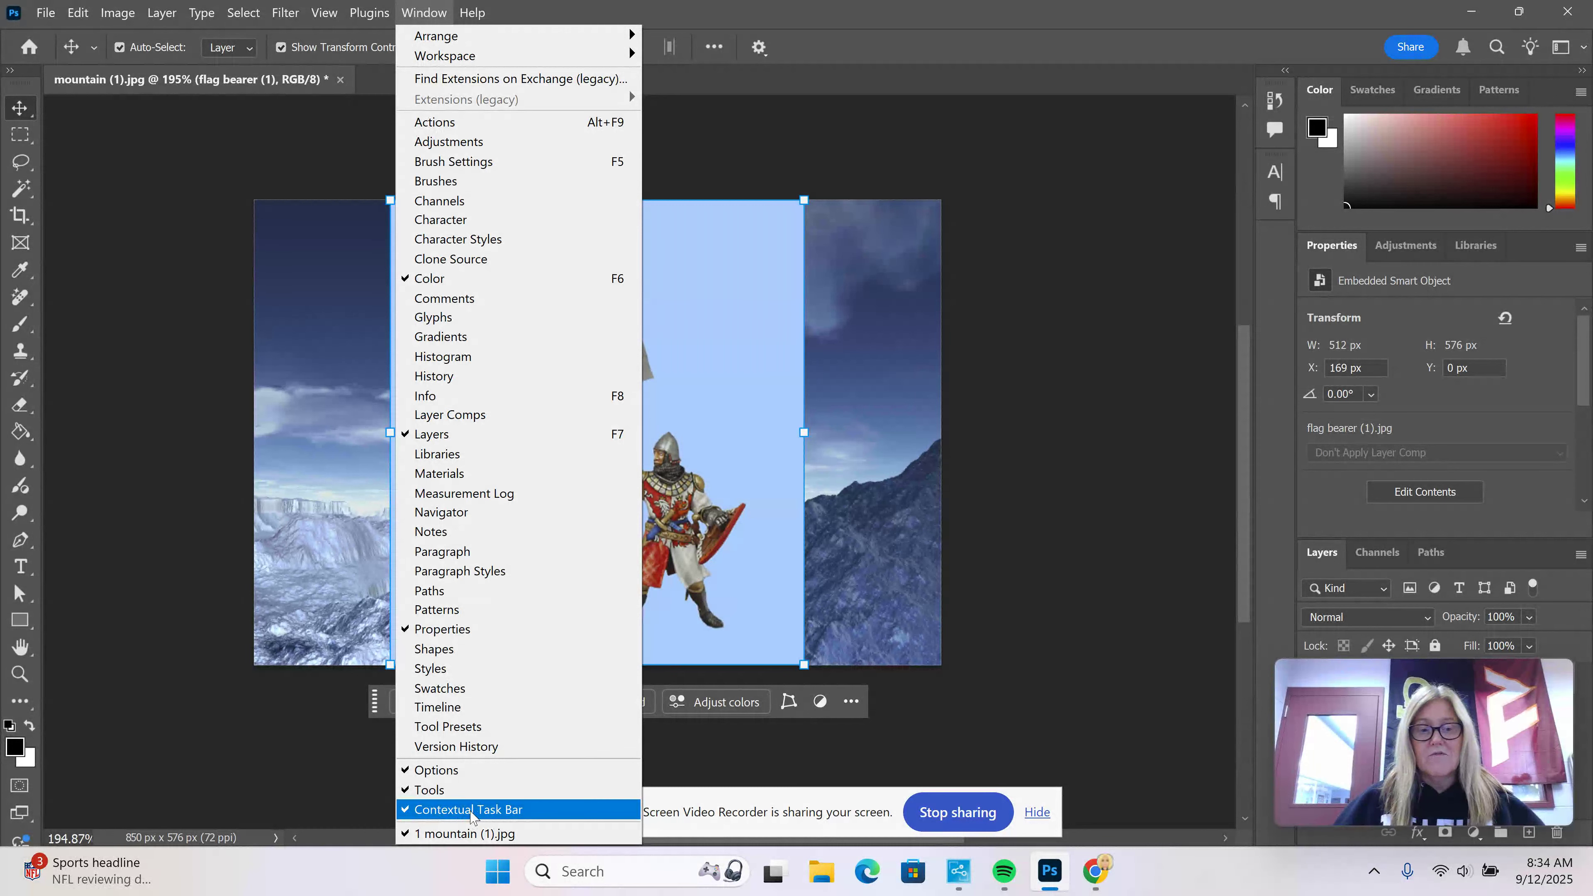
{"action": "left_click", "coordinate": [879, 44]}
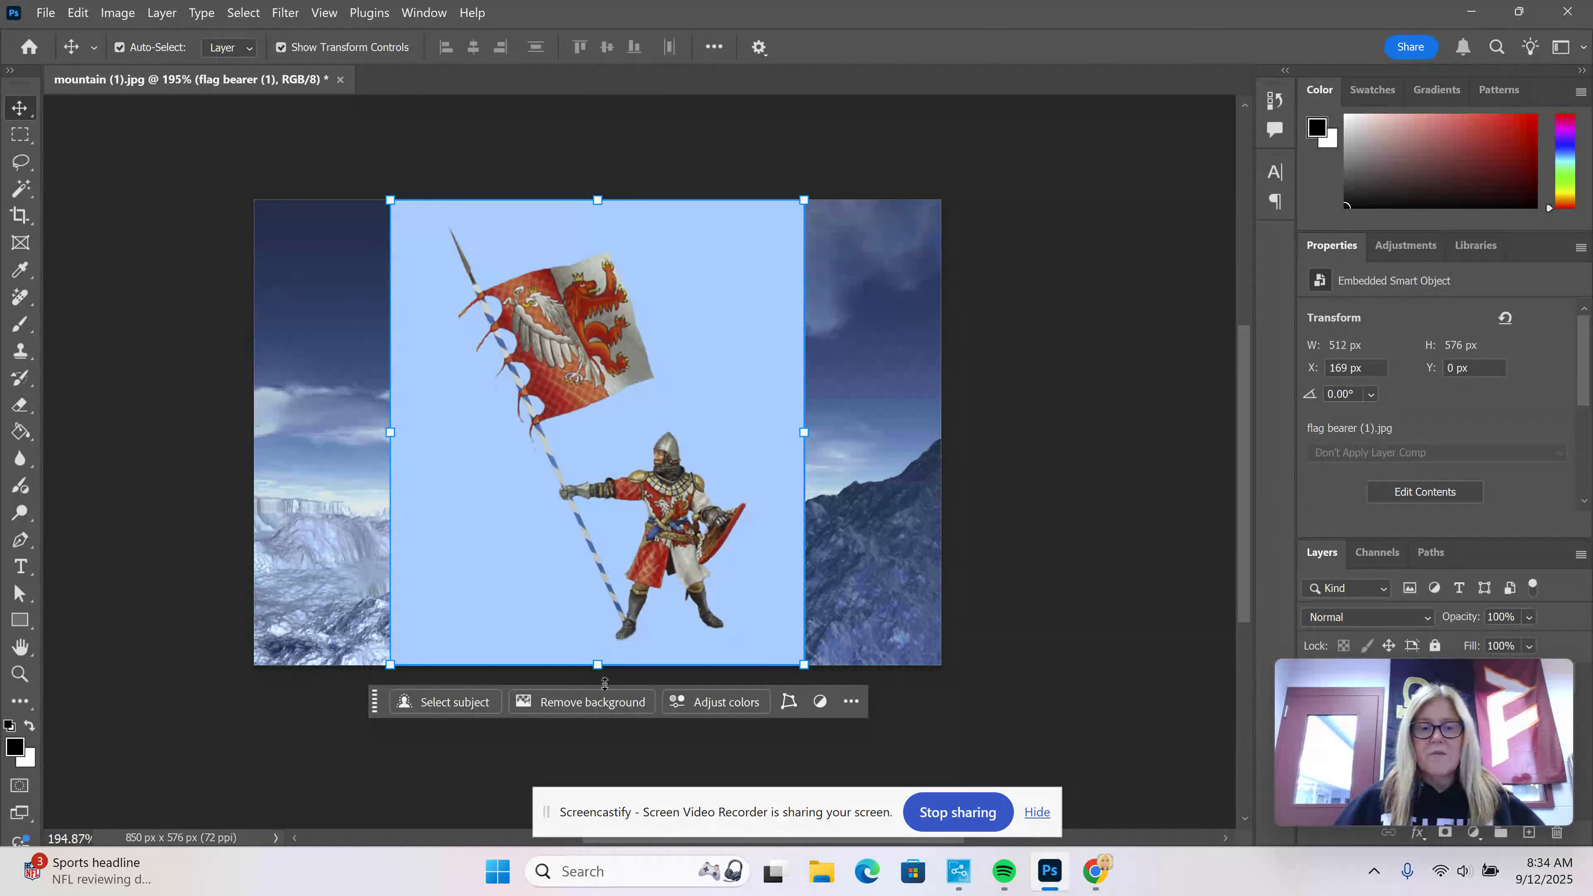
{"action": "left_click", "coordinate": [596, 707]}
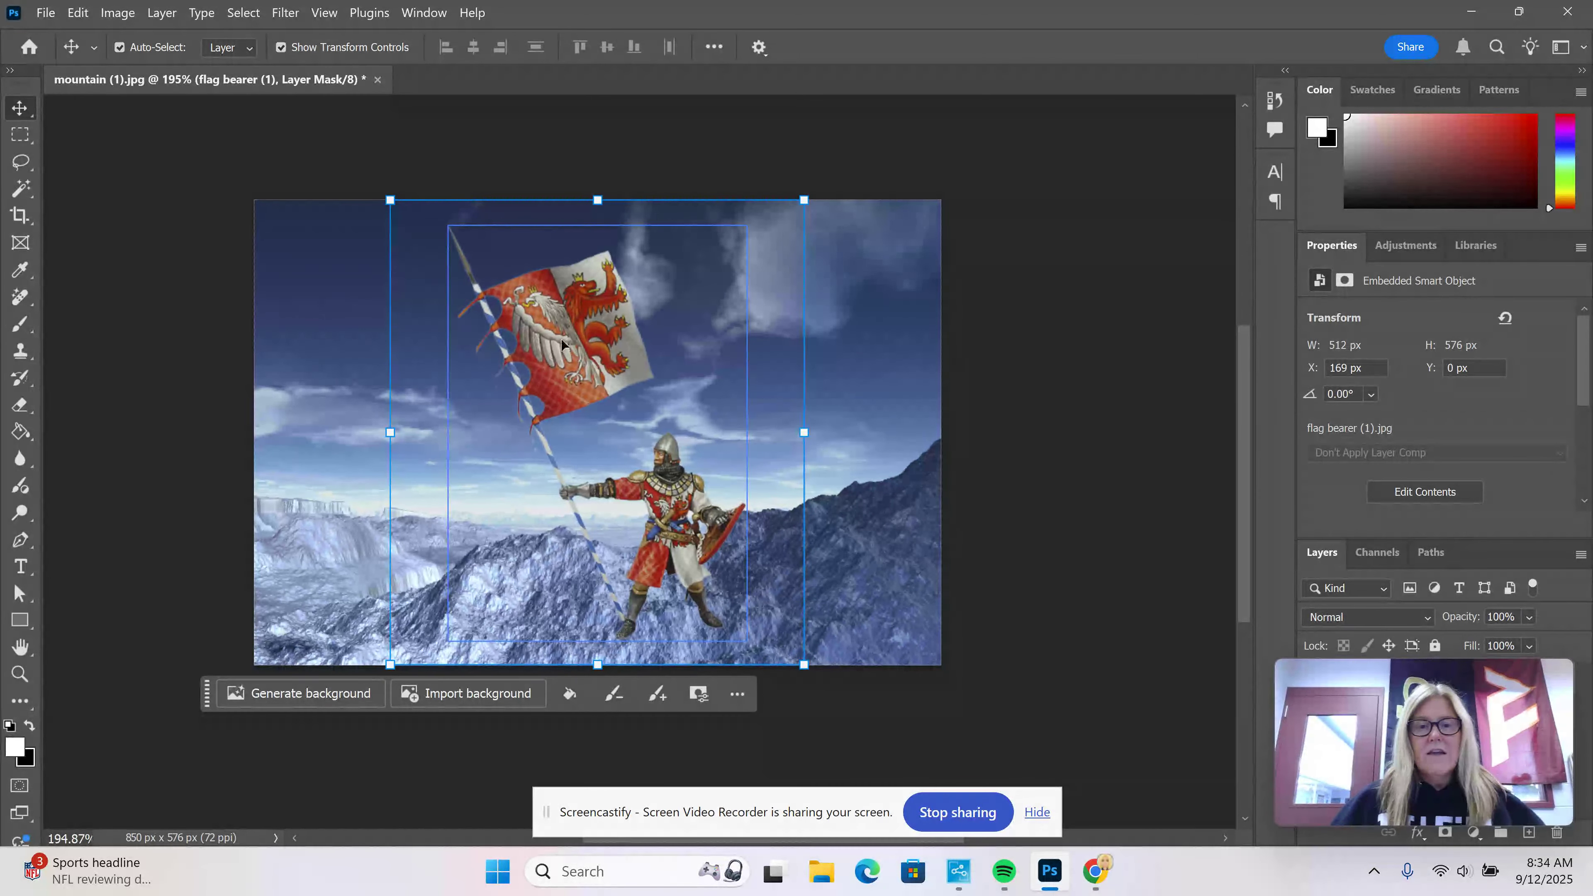
- Move the flag bearer to the lower-right part of the mountain image, about X 362, Y 22 px, and compare it with the assignment's example picture
{"action": "left_click_drag", "start_coordinate": [561, 340], "coordinate": [725, 362]}
{"action": "mouse_move", "coordinate": [1095, 871]}
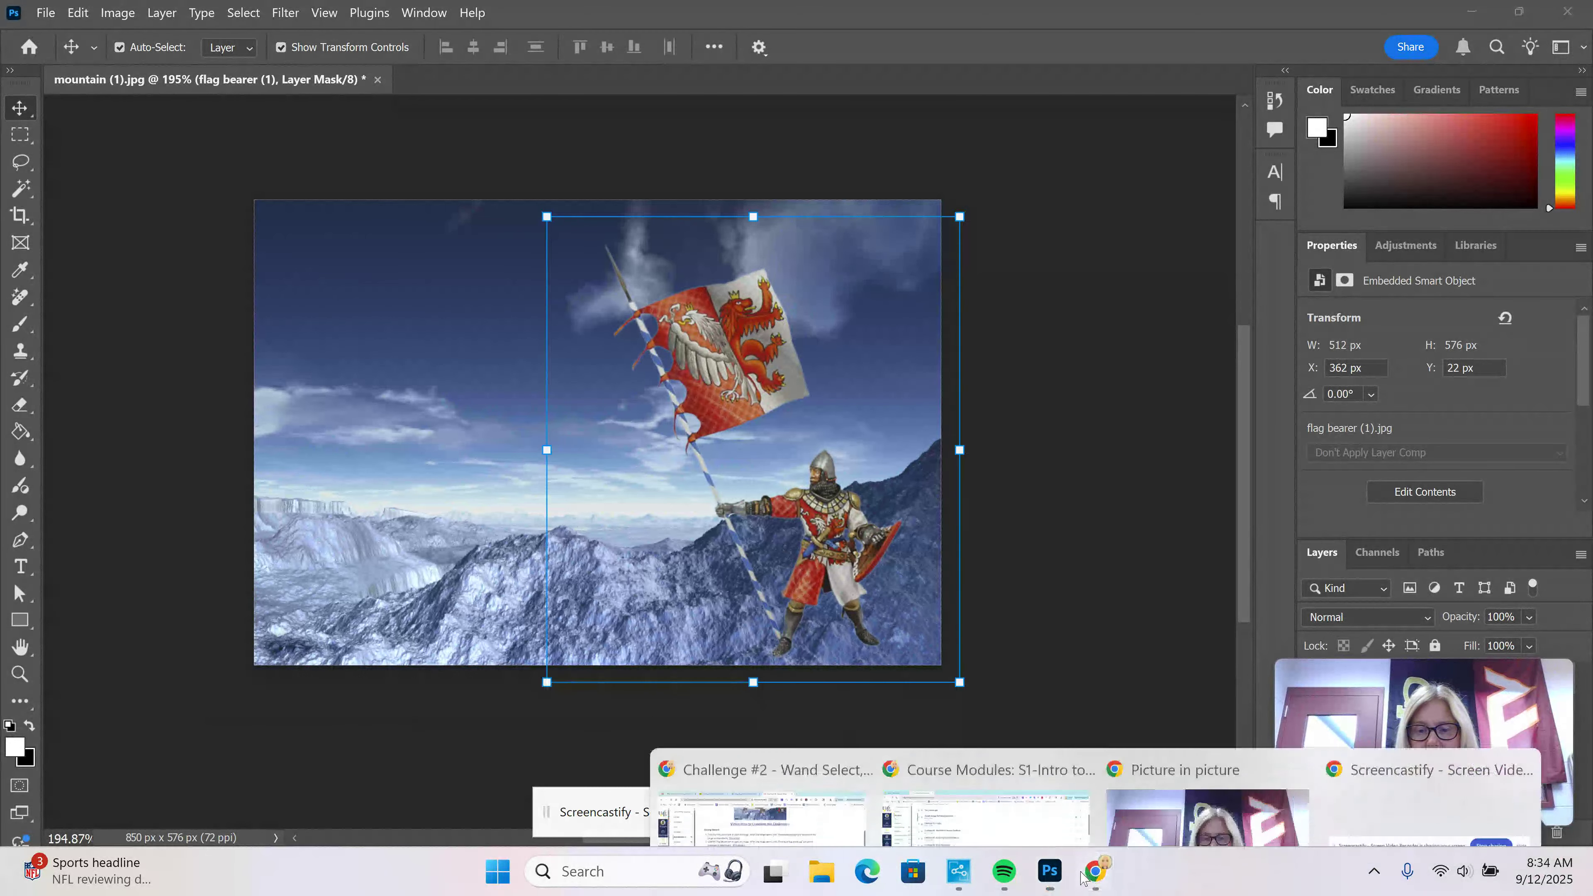
{"action": "left_click", "coordinate": [821, 792]}
{"action": "scroll", "coordinate": [835, 352], "scroll_direction": "up", "scroll_amount": 5}
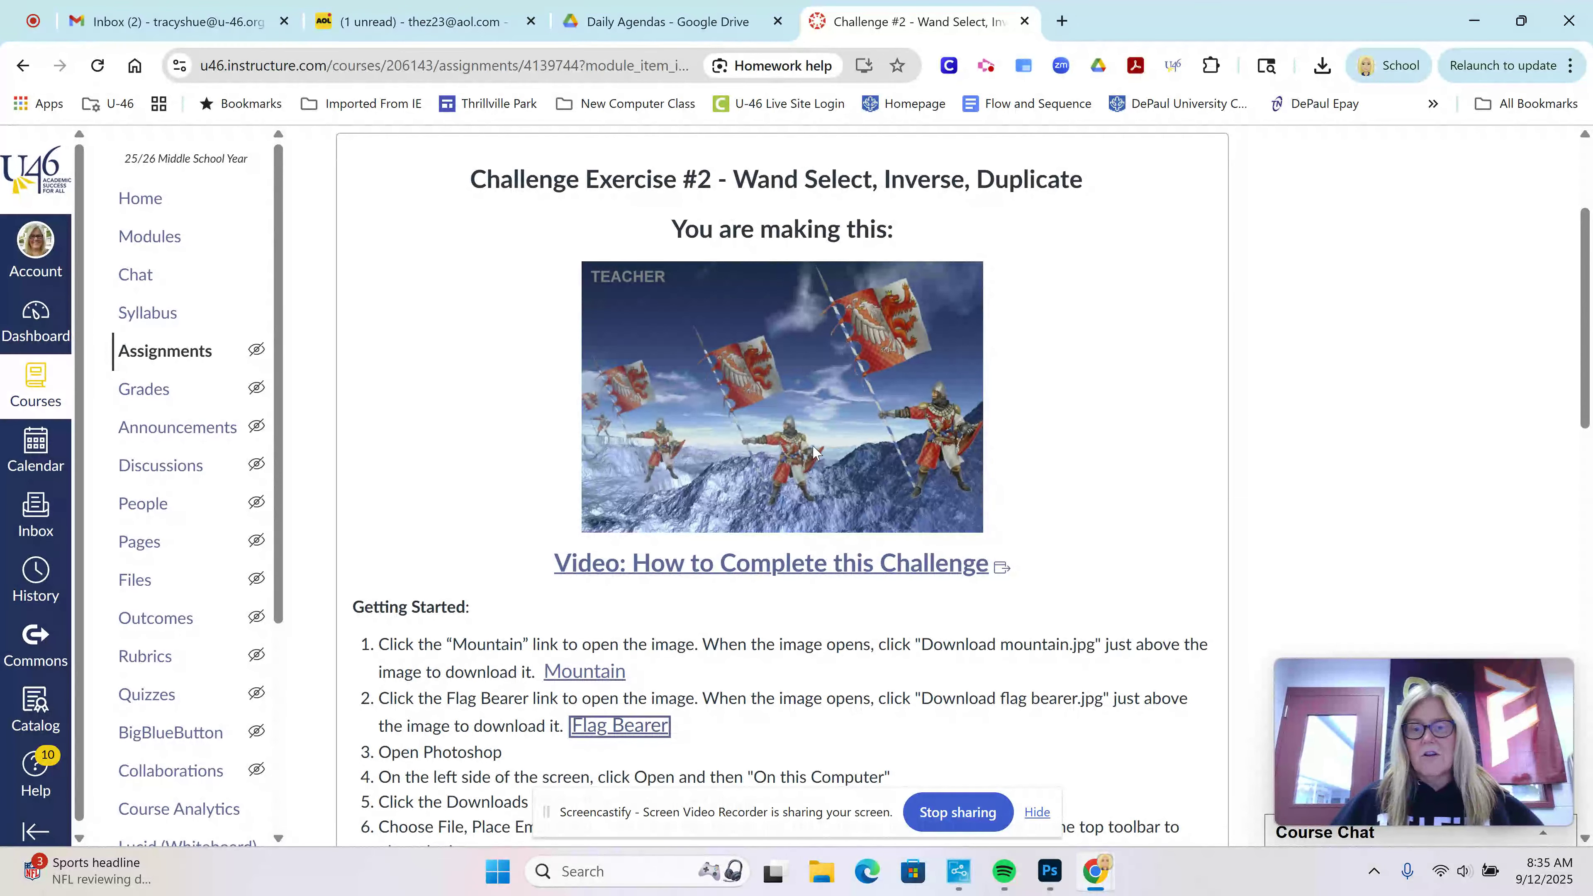
{"action": "left_click", "coordinate": [1049, 871]}
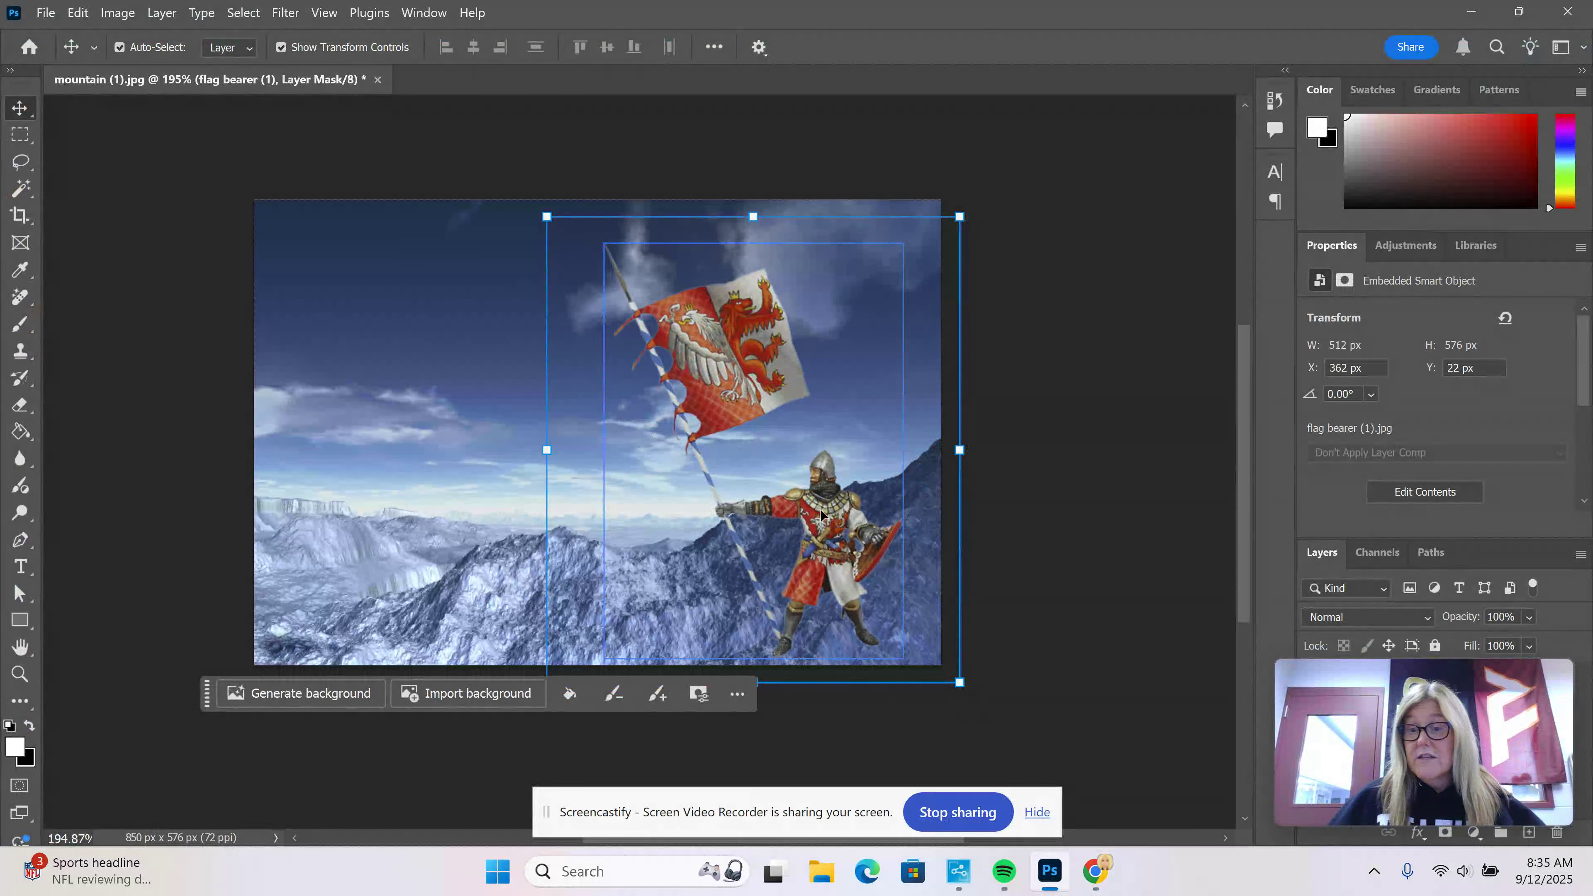
- Duplicate the flag bearer (1) layer within the mountain document under the suggested copy name
{"action": "left_click_drag", "start_coordinate": [1340, 700], "coordinate": [1275, 57]}
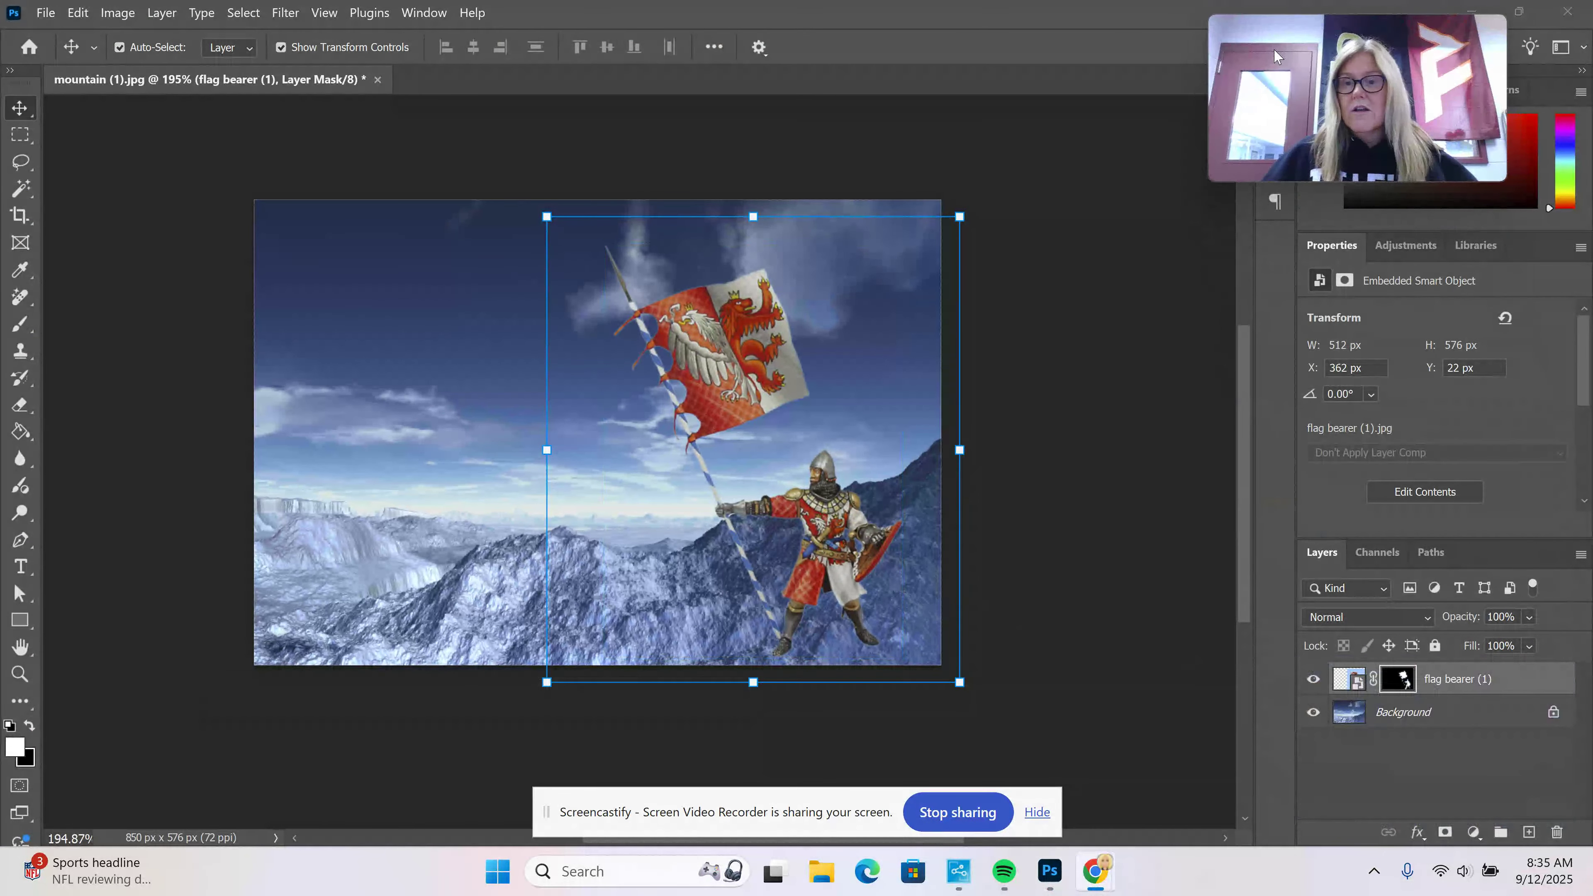
{"action": "left_click", "coordinate": [1456, 679]}
{"action": "right_click", "coordinate": [1456, 680]}
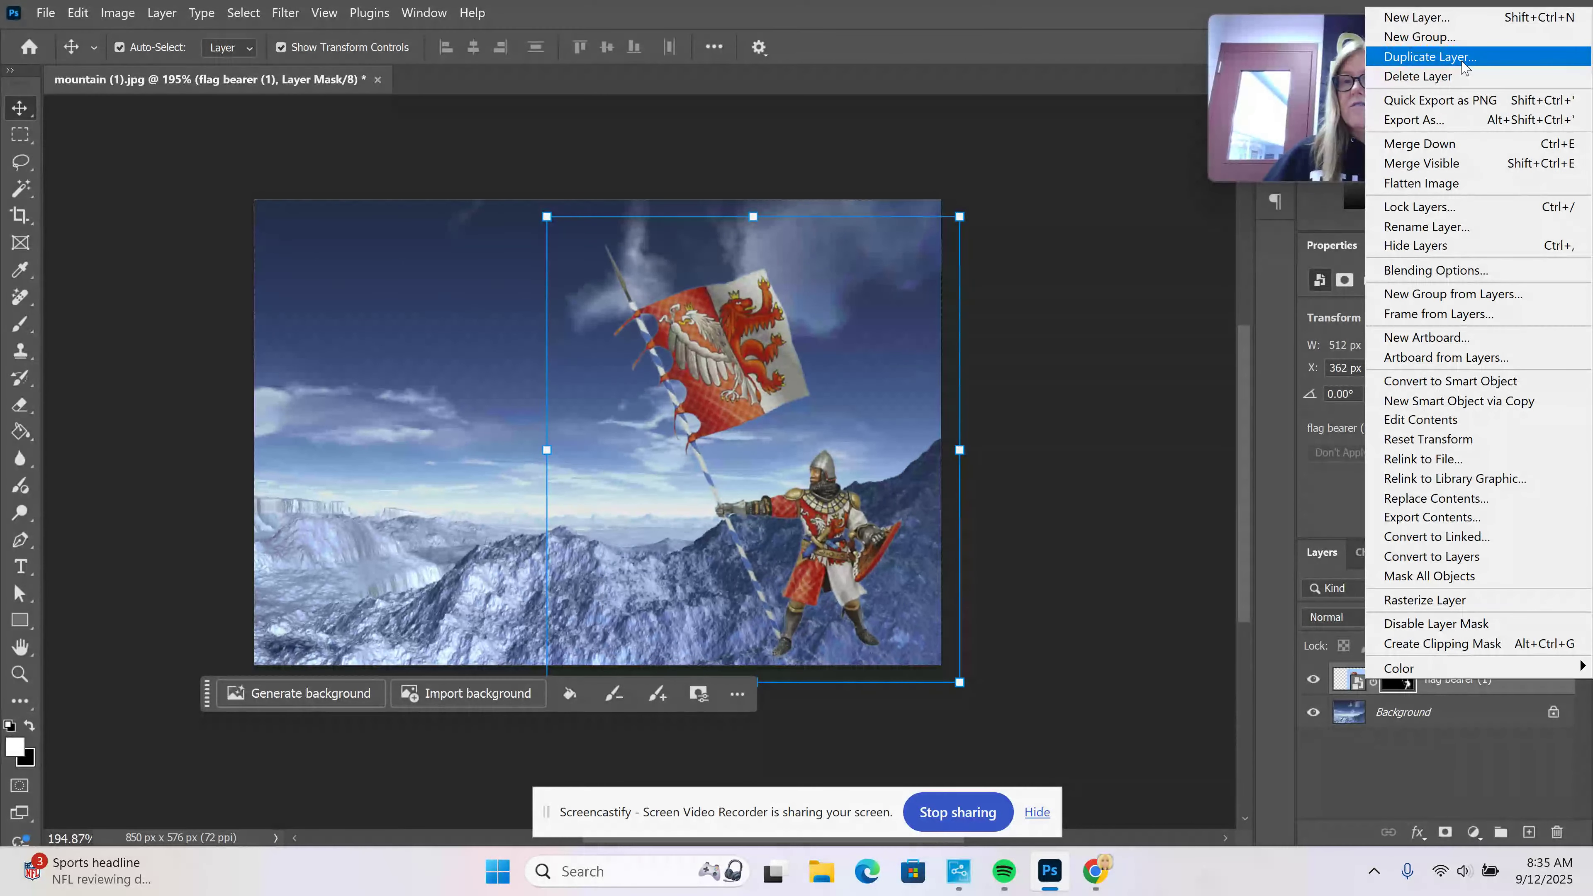
{"action": "left_click", "coordinate": [1462, 61]}
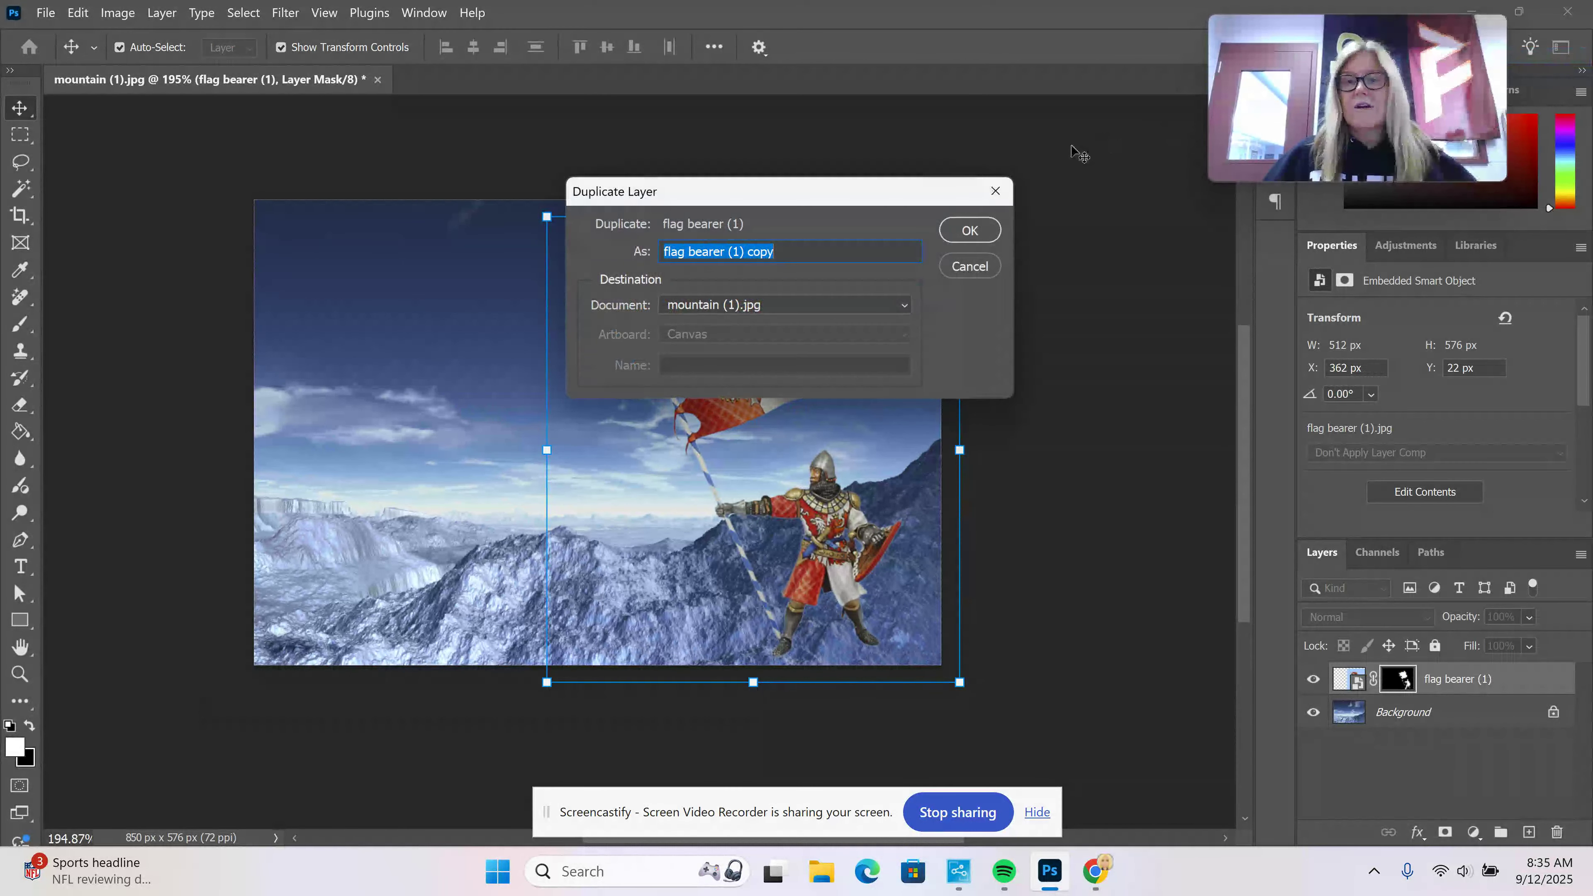
{"action": "left_click", "coordinate": [970, 230]}
- Shrink the first flag bearer copy to about 65% and position it on the middle ridge, left of the original
{"action": "left_click_drag", "start_coordinate": [842, 549], "coordinate": [646, 545]}
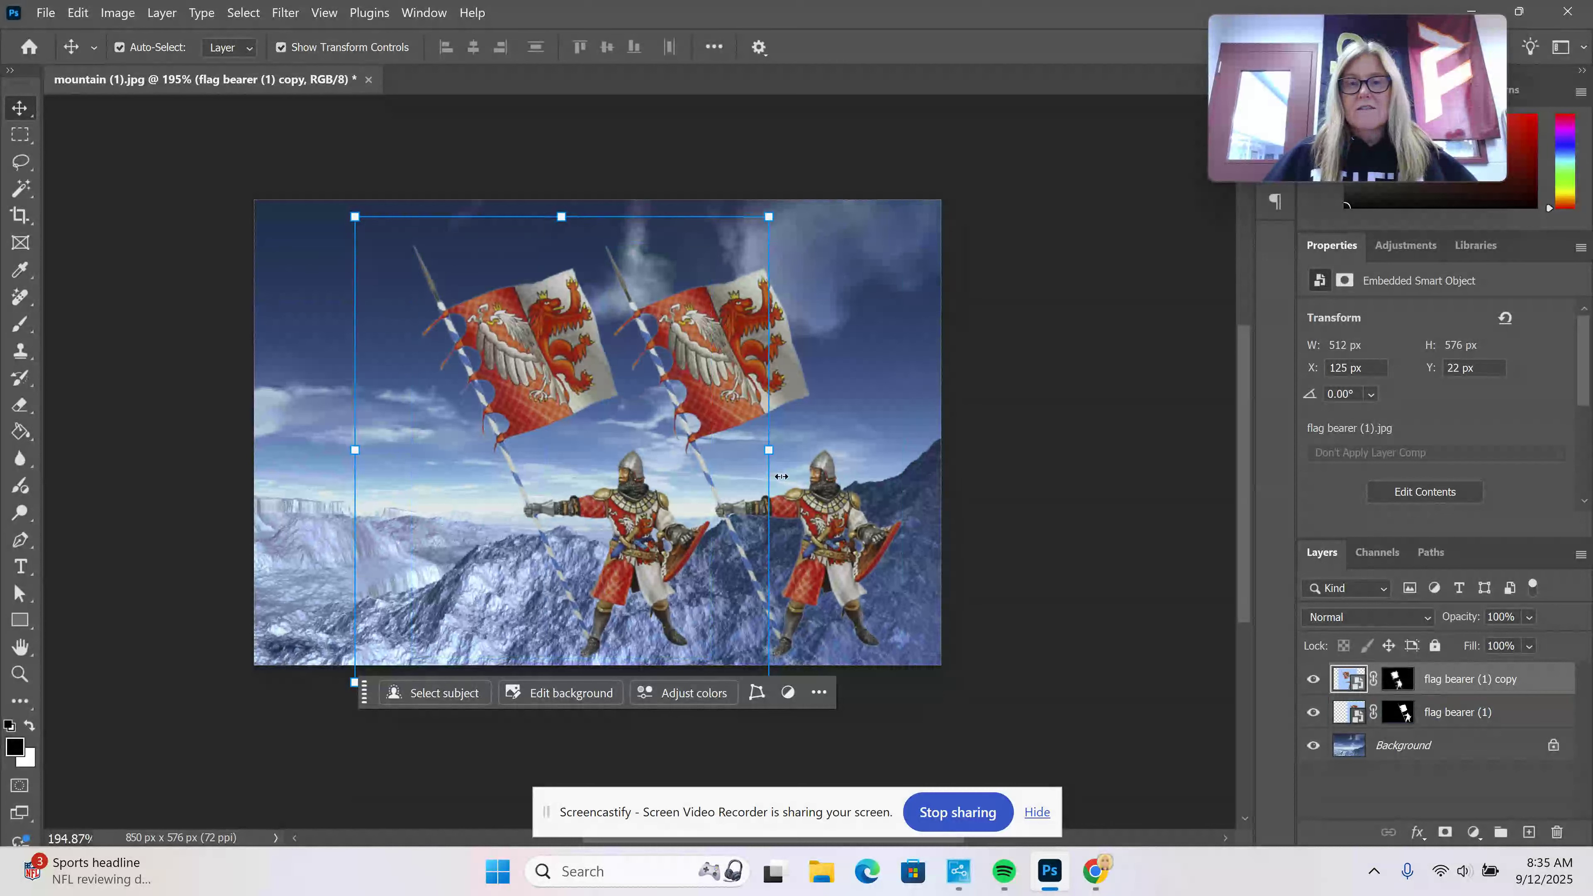
{"action": "left_click_drag", "start_coordinate": [354, 217], "coordinate": [490, 377]}
{"action": "left_click_drag", "start_coordinate": [702, 604], "coordinate": [649, 514]}
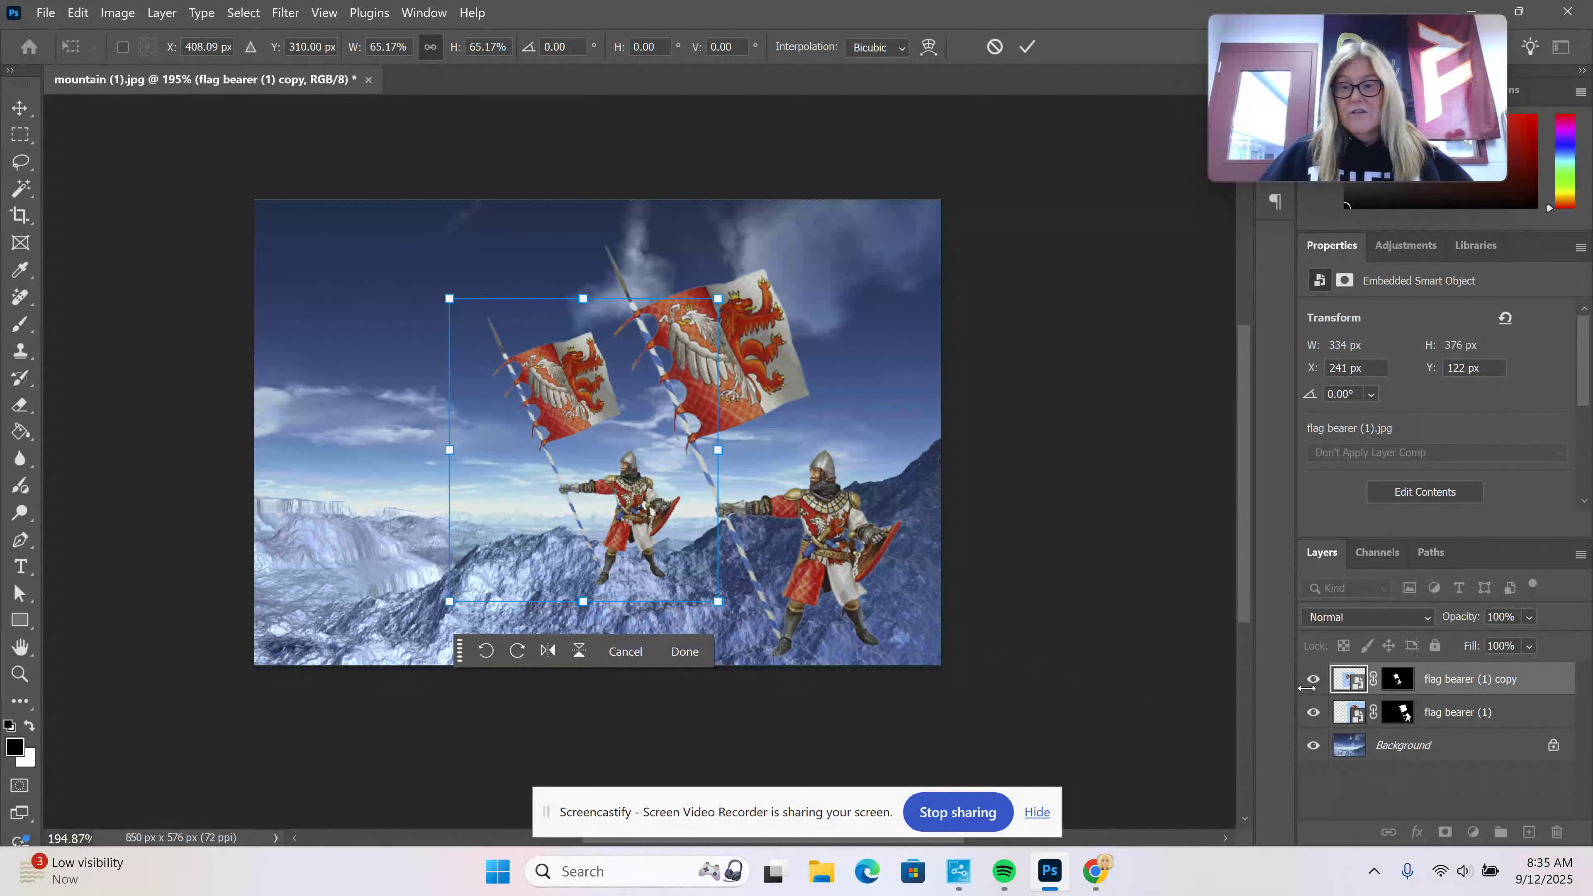
- Duplicate the flag bearer (1) copy layer as flag bearer (1) copy 2
{"action": "left_click", "coordinate": [1437, 680]}
{"action": "right_click", "coordinate": [1437, 680]}
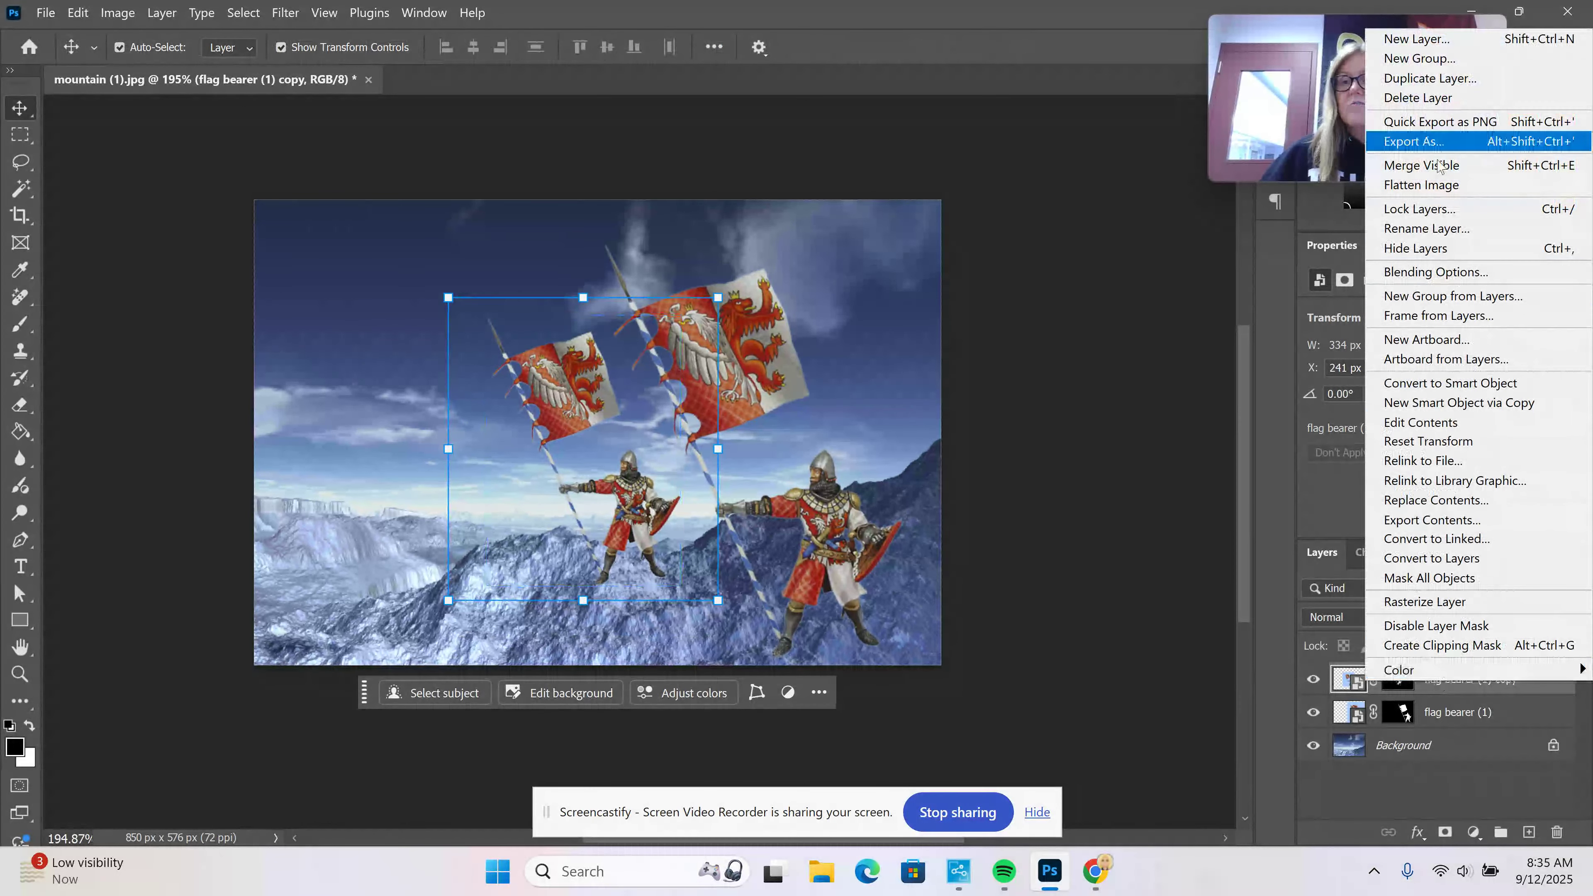
{"action": "left_click", "coordinate": [1430, 78]}
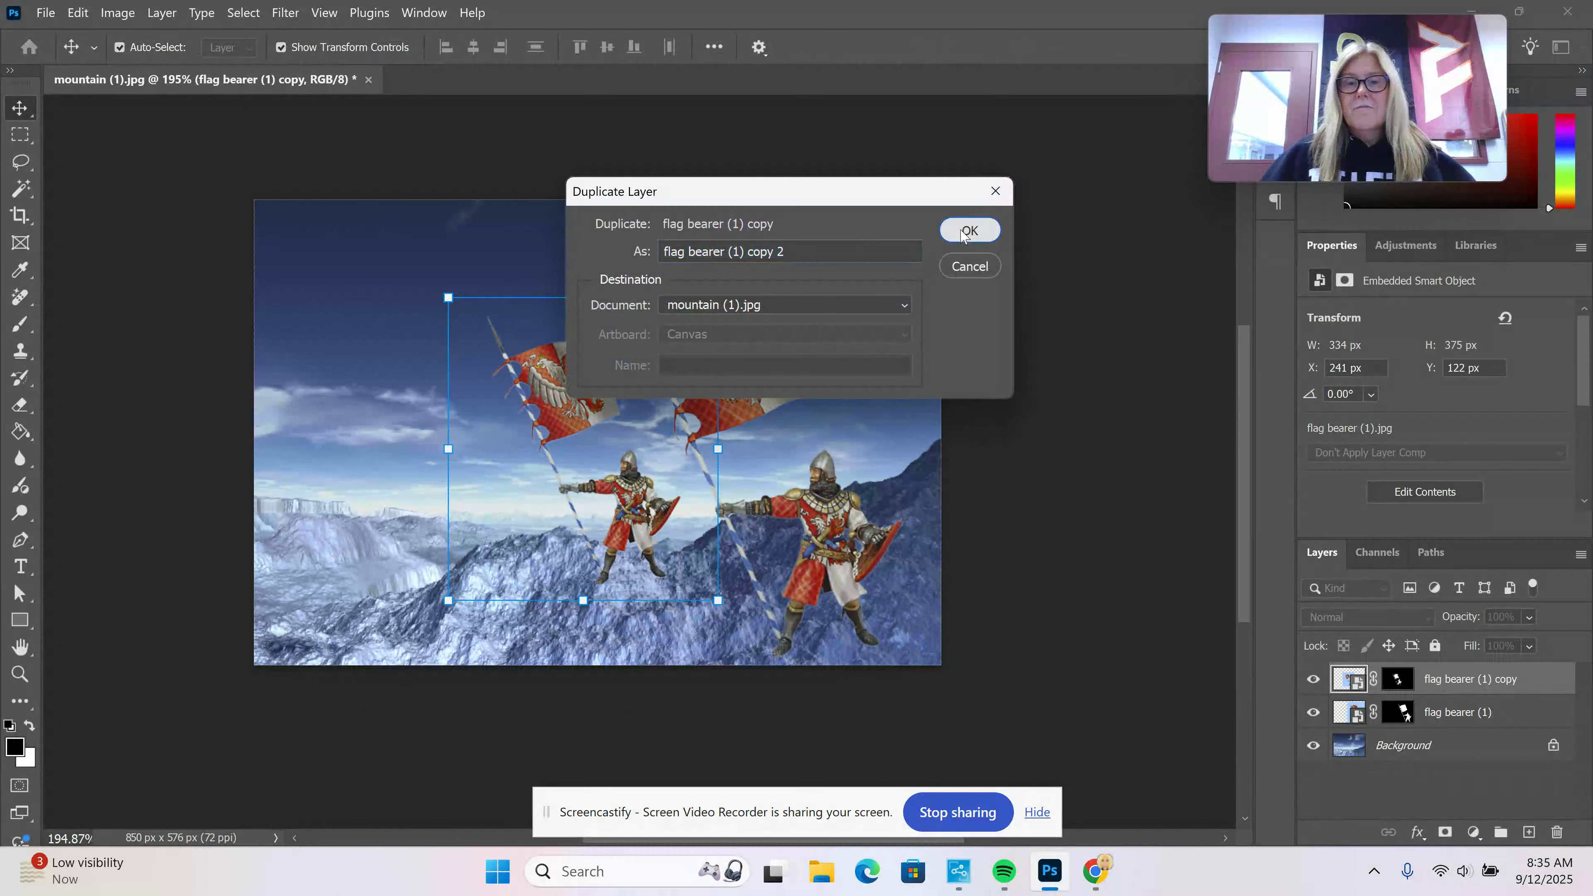
{"action": "left_click", "coordinate": [969, 230]}
- Shrink flag bearer (1) copy 2 to about 226 × 254 px and position it left of the middle soldier
{"action": "left_click_drag", "start_coordinate": [580, 399], "coordinate": [389, 399]}
{"action": "left_click_drag", "start_coordinate": [548, 300], "coordinate": [461, 398]}
{"action": "left_click_drag", "start_coordinate": [369, 540], "coordinate": [450, 529]}
{"action": "key", "text": "Return"}
- Duplicate the flag bearer (1) copy 2 layer as flag bearer (1) copy 3
{"action": "right_click", "coordinate": [1453, 674]}
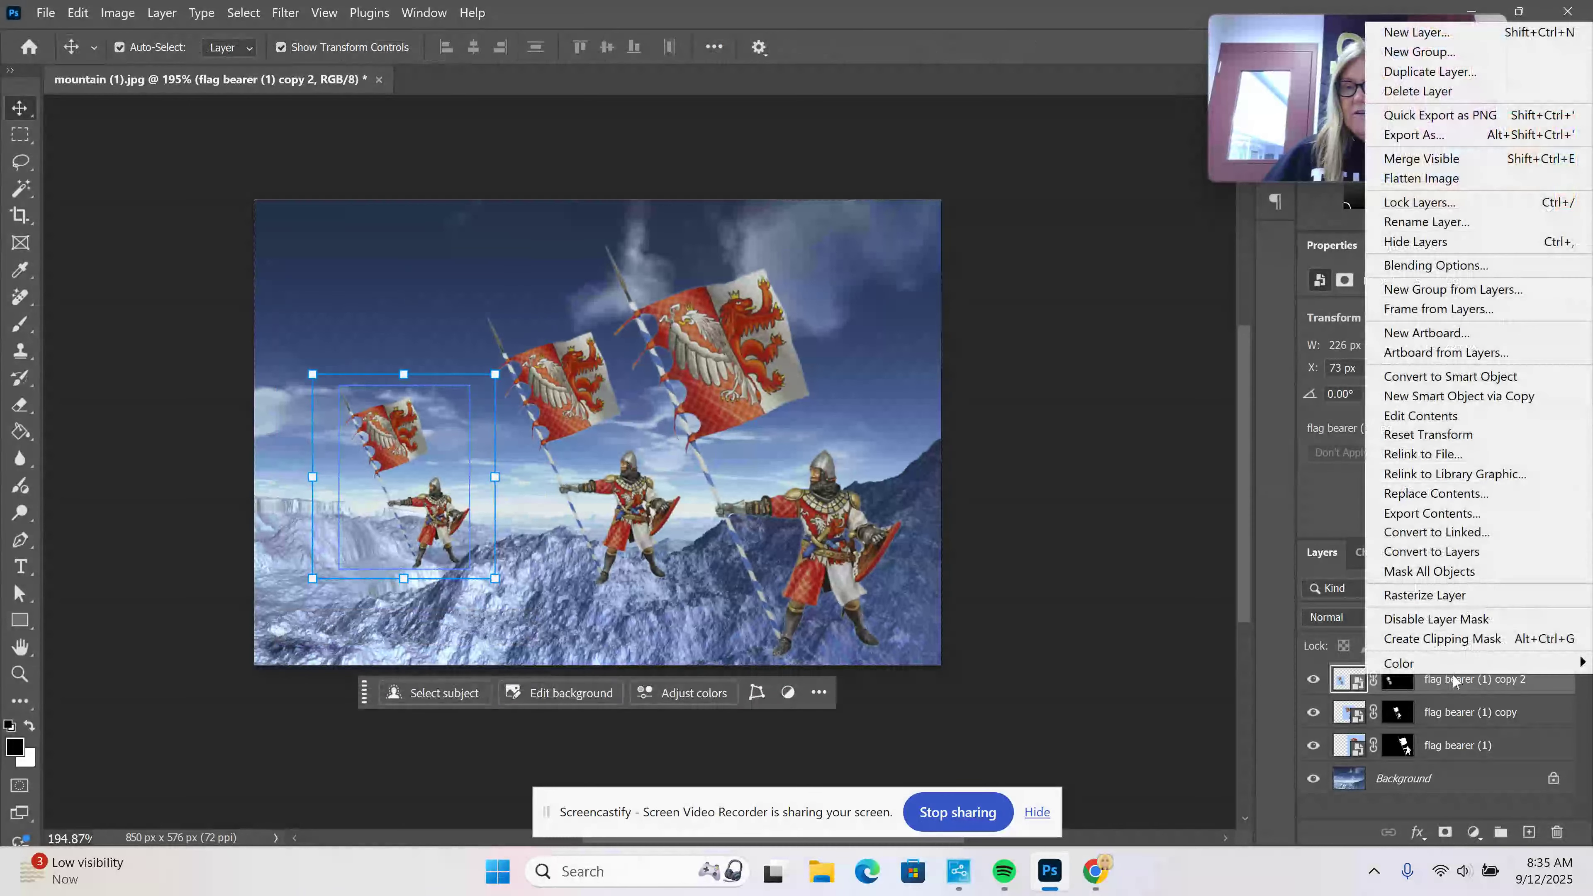
{"action": "left_click", "coordinate": [1423, 72]}
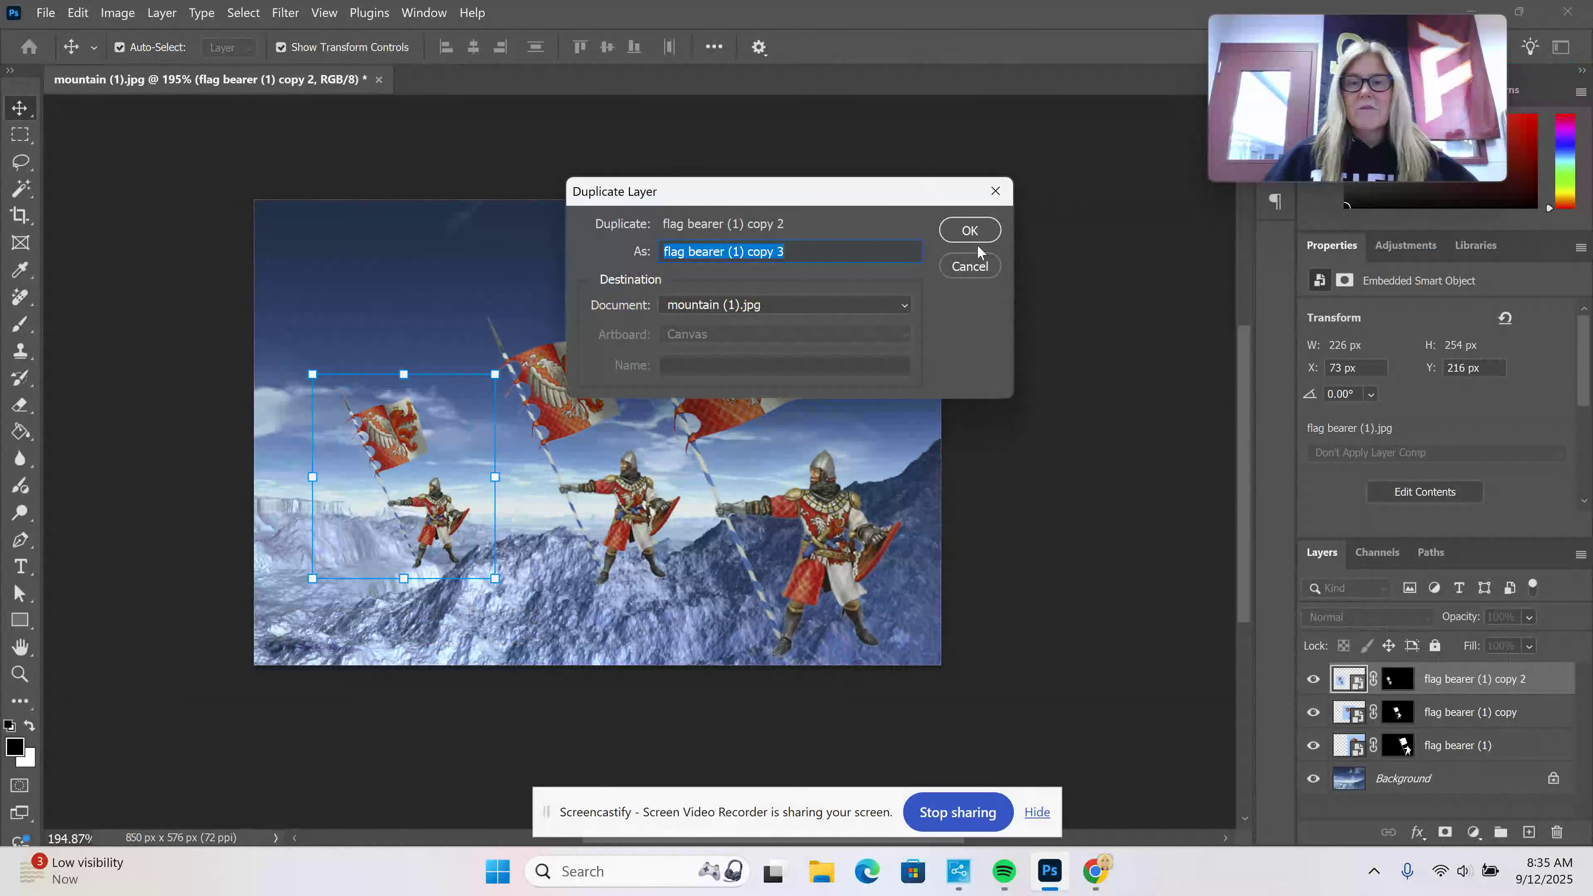
{"action": "left_click", "coordinate": [971, 235]}
- Shrink flag bearer (1) copy 3 to about 141 × 158 px and position it at the image's far left edge, beyond copy 2
{"action": "left_click_drag", "start_coordinate": [402, 430], "coordinate": [333, 429]}
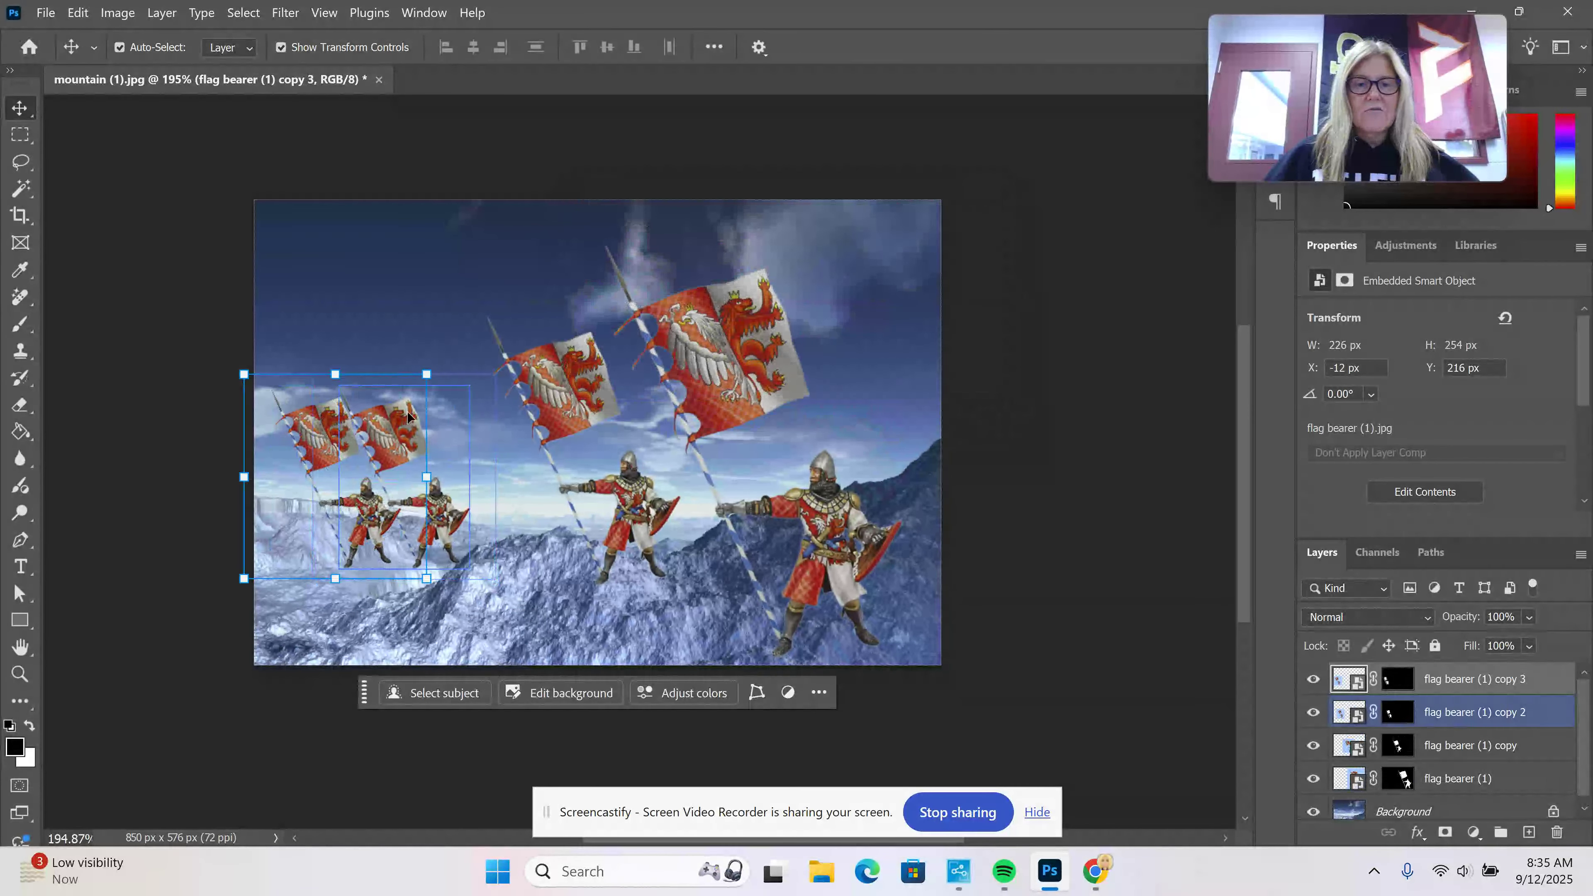
{"action": "left_click_drag", "start_coordinate": [427, 374], "coordinate": [344, 441]}
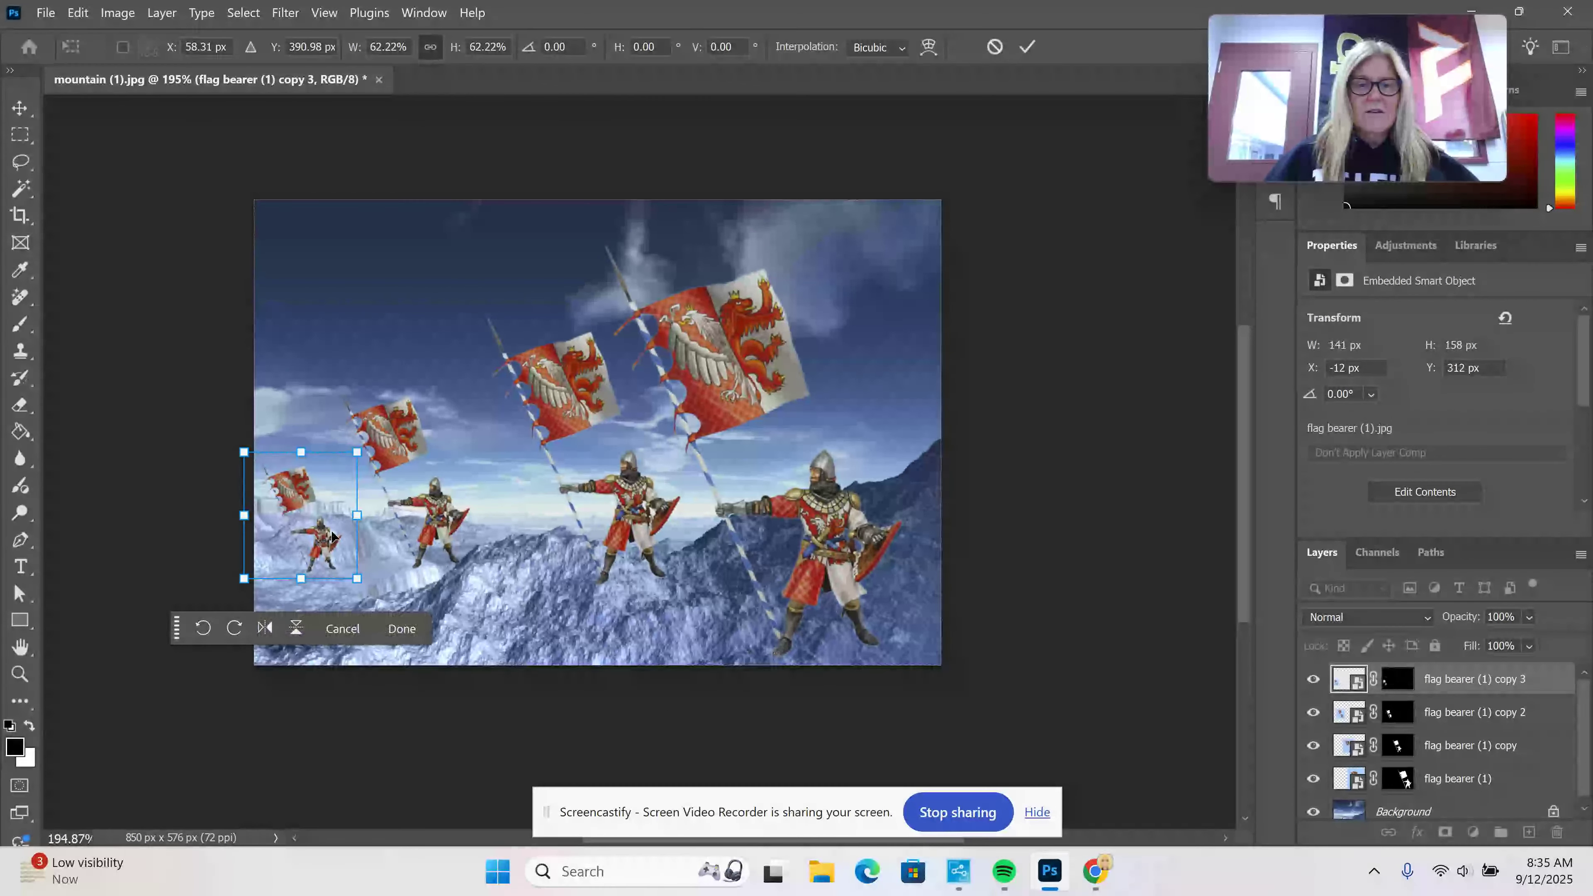
{"action": "left_click_drag", "start_coordinate": [320, 548], "coordinate": [295, 482]}
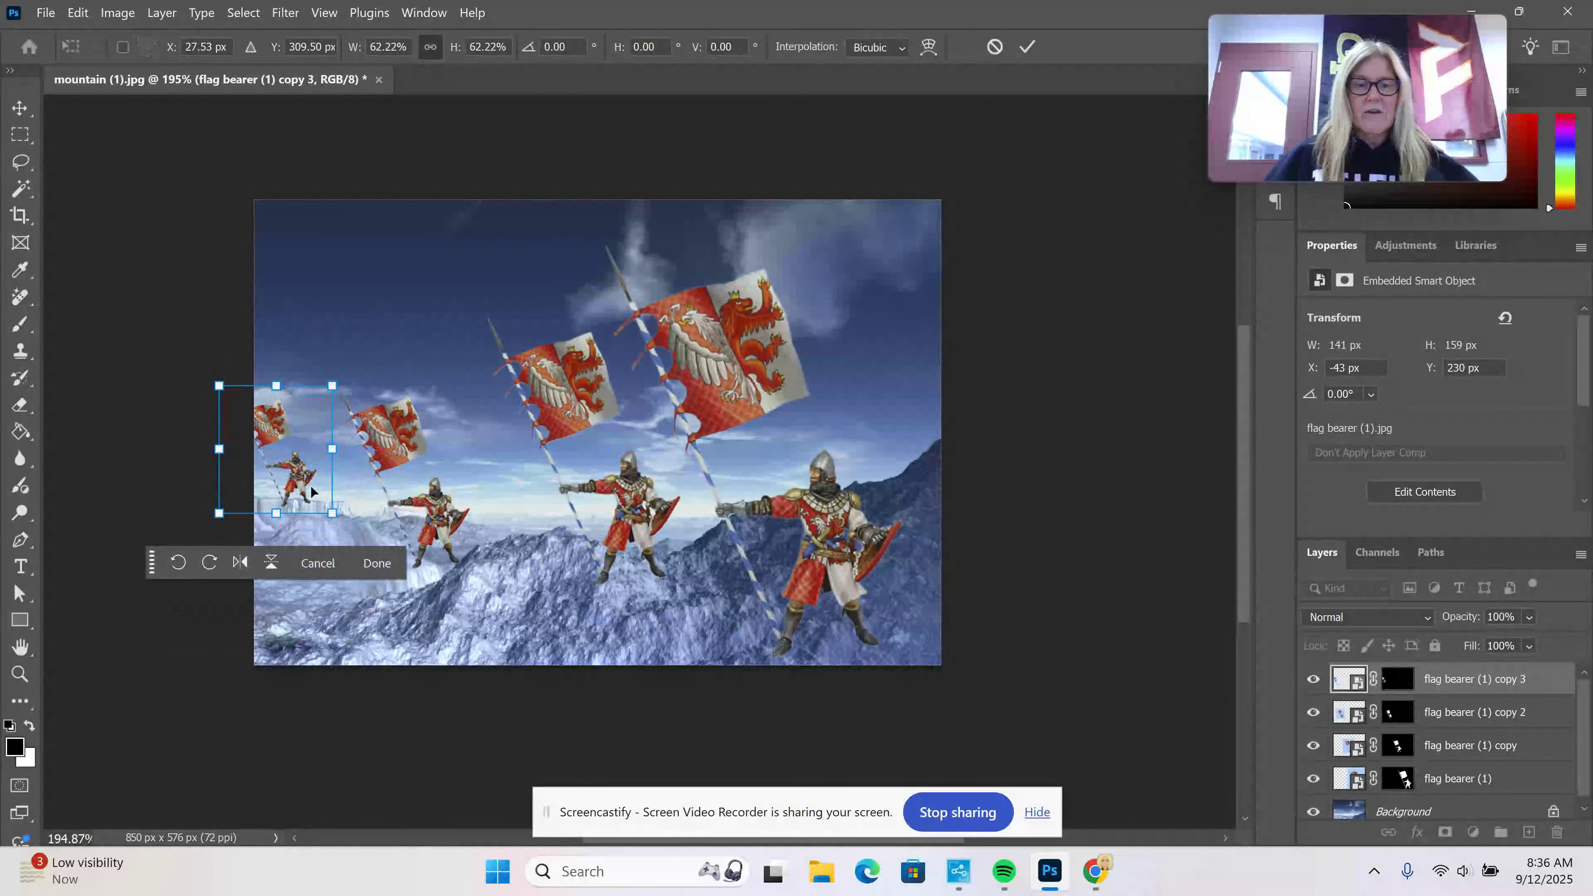
{"action": "left_click", "coordinate": [1027, 47]}
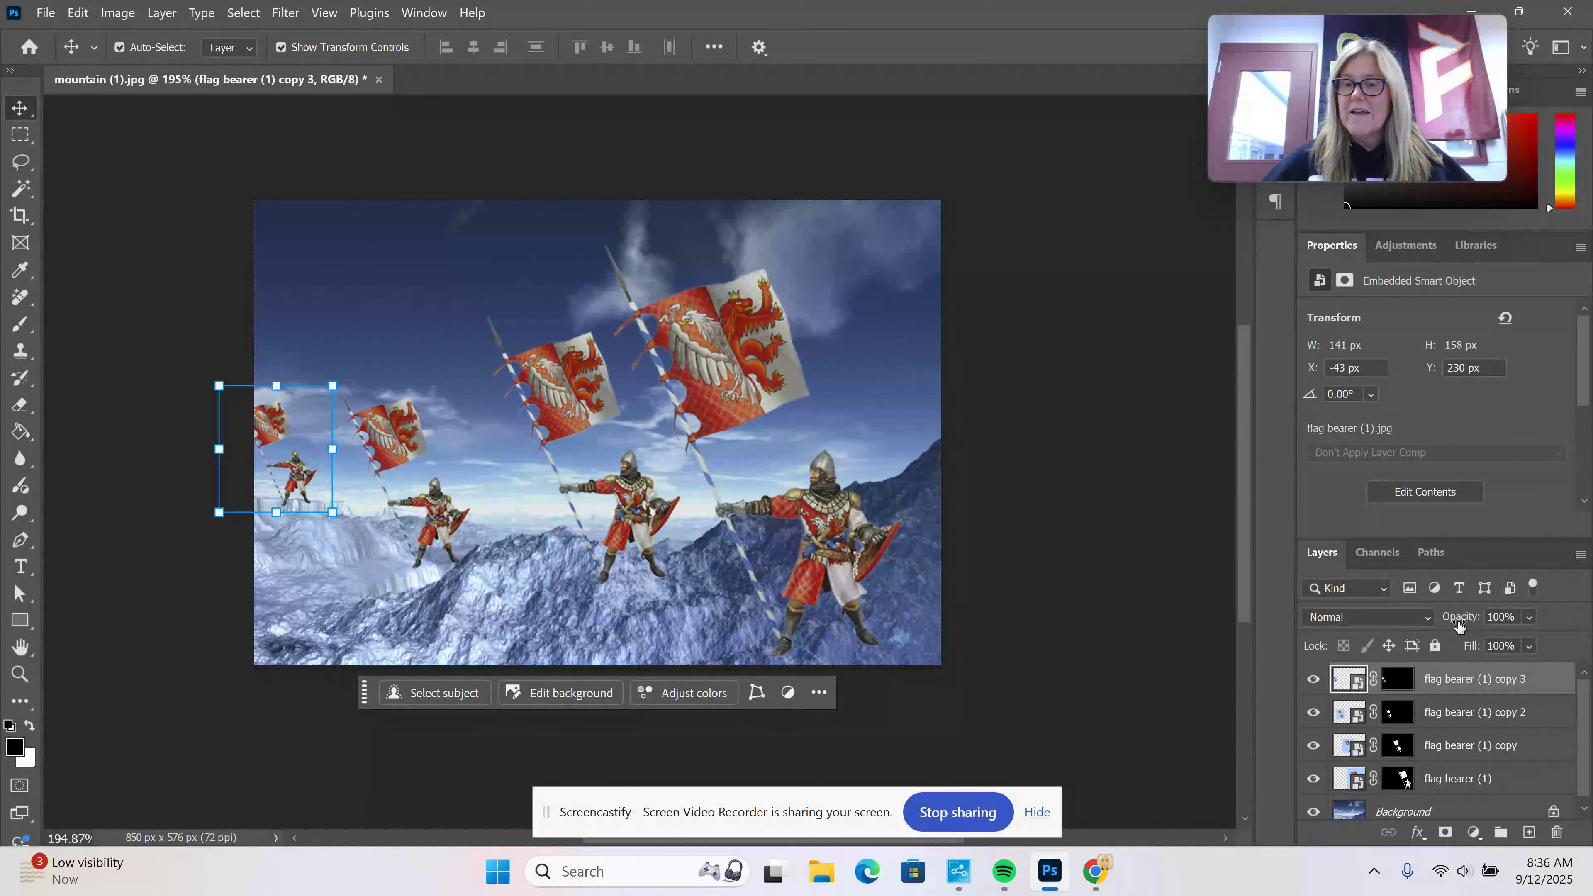
- Lower the opacity of the flag bearer (1) copy layer on the middle ridge to about 78%
{"action": "left_click", "coordinate": [830, 523]}
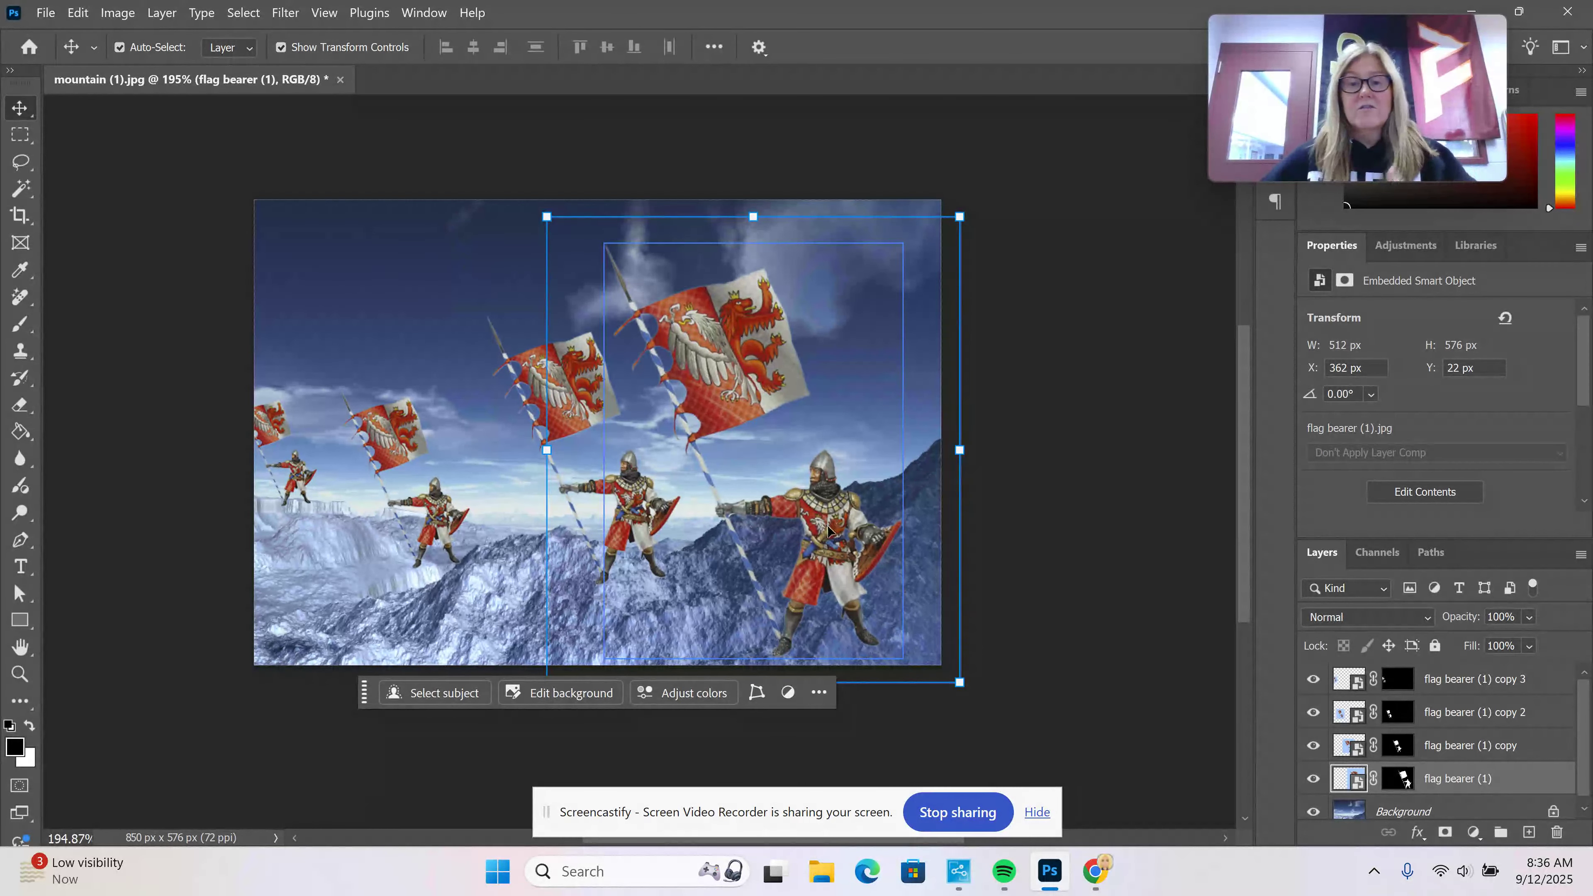
{"action": "left_click", "coordinate": [594, 492]}
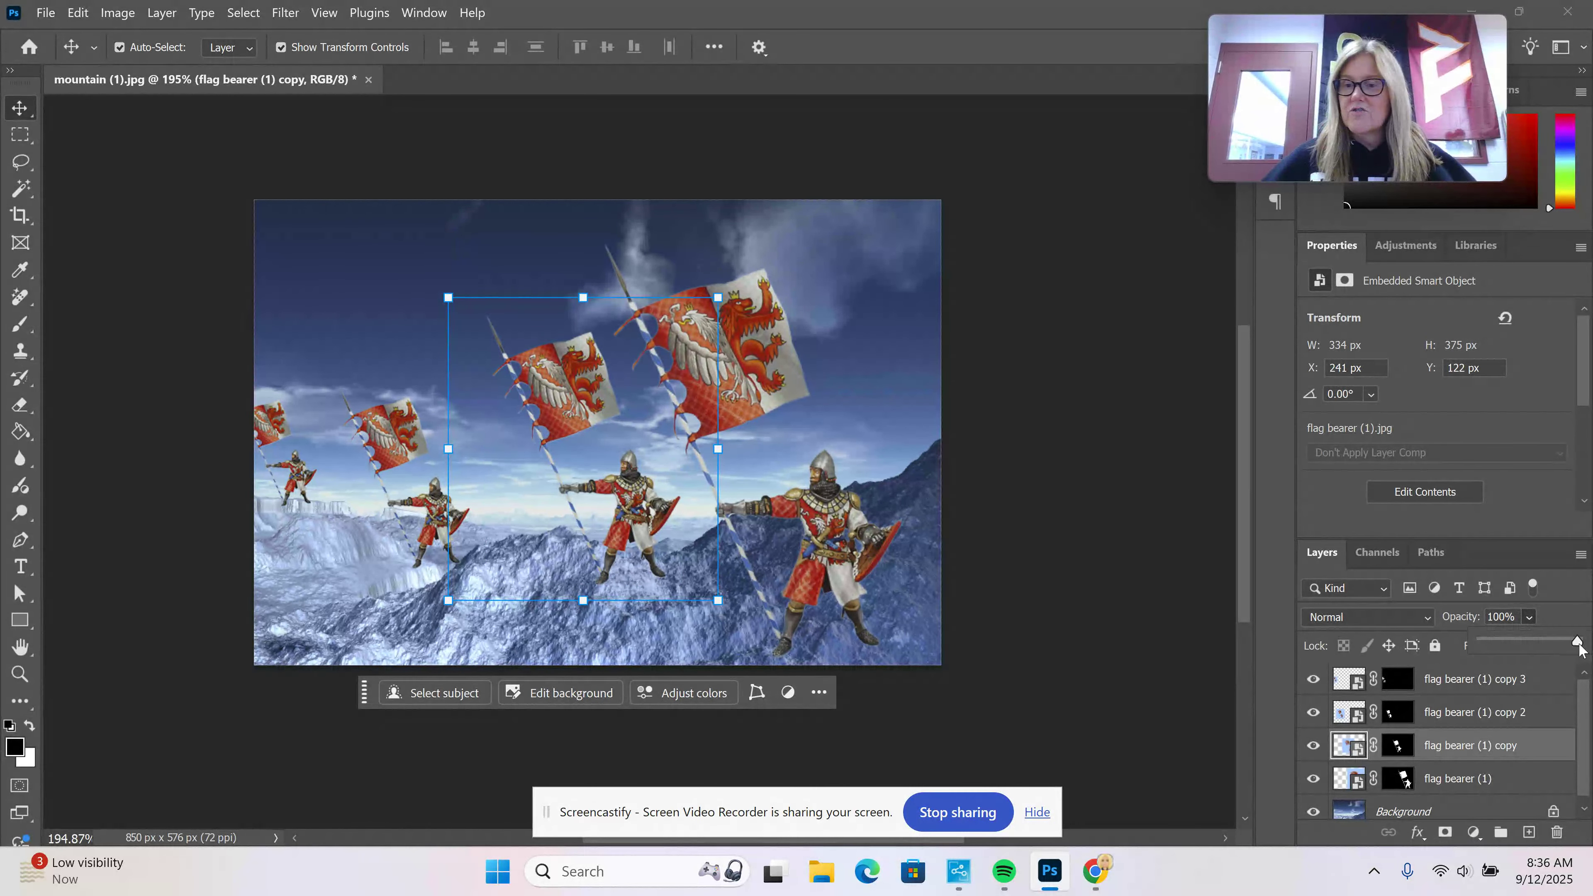
{"action": "left_click_drag", "start_coordinate": [1578, 644], "coordinate": [1560, 644]}
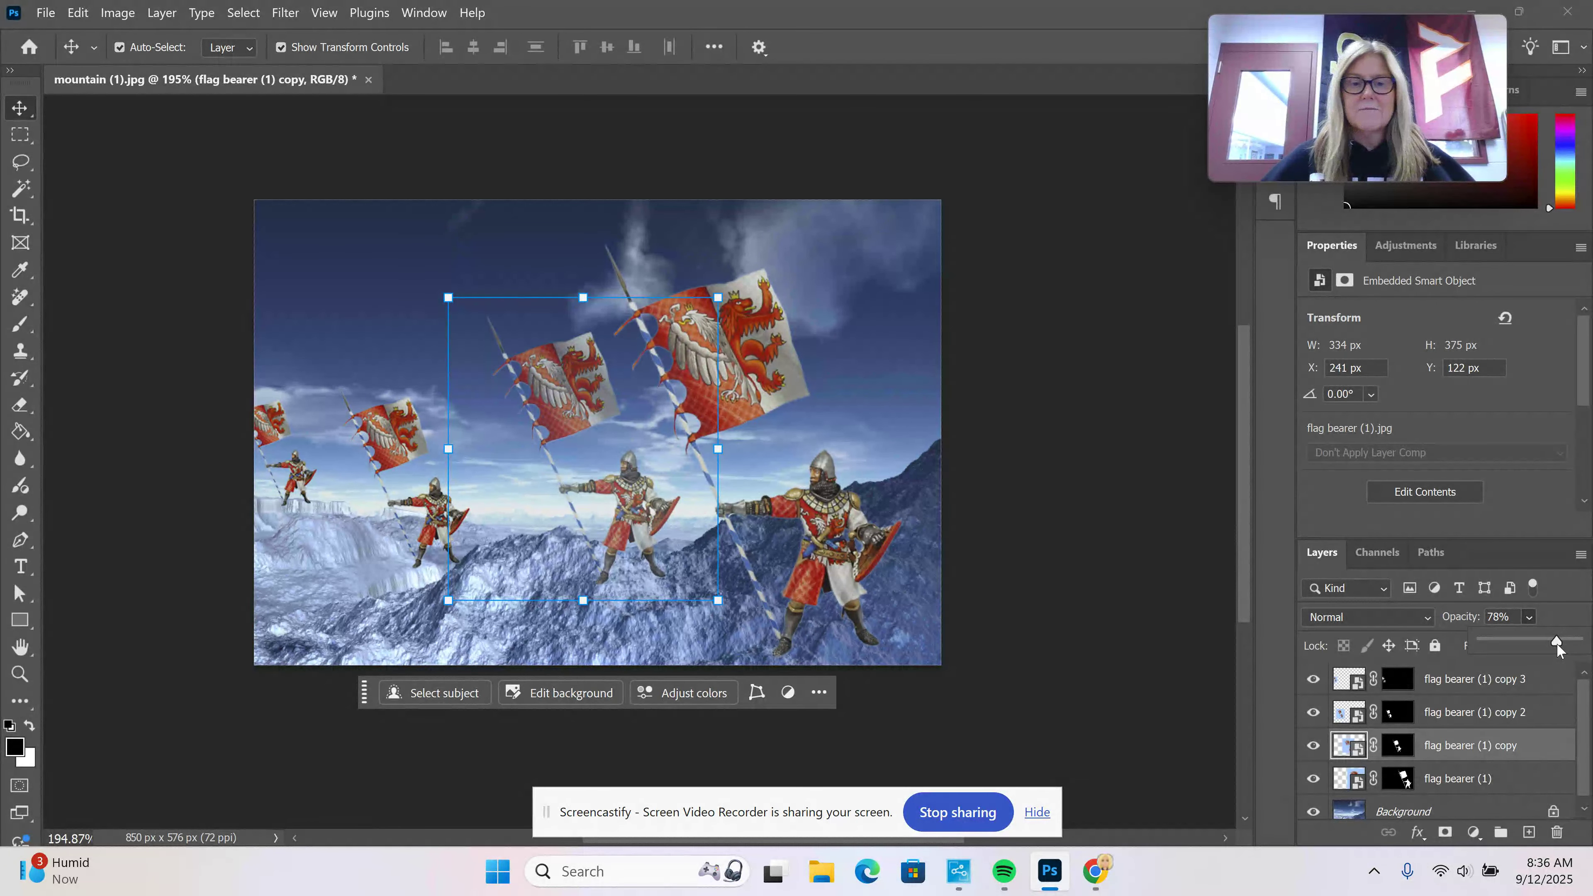
- Lower the opacity of flag bearer (1) copy 2 so it looks fainter than the larger middle soldier
{"action": "left_click", "coordinate": [380, 447]}
{"action": "left_click", "coordinate": [1530, 617]}
{"action": "left_click_drag", "start_coordinate": [1564, 648], "coordinate": [1537, 652]}
- Lower the opacity of flag bearer (1) copy 3, the smallest soldier, to 39% and deselect it
{"action": "left_click", "coordinate": [241, 458]}
{"action": "mouse_move", "coordinate": [242, 458]}
{"action": "left_mouse_down"}
{"action": "mouse_move", "coordinate": [260, 439]}
{"action": "mouse_move", "coordinate": [270, 468]}
{"action": "left_mouse_up"}
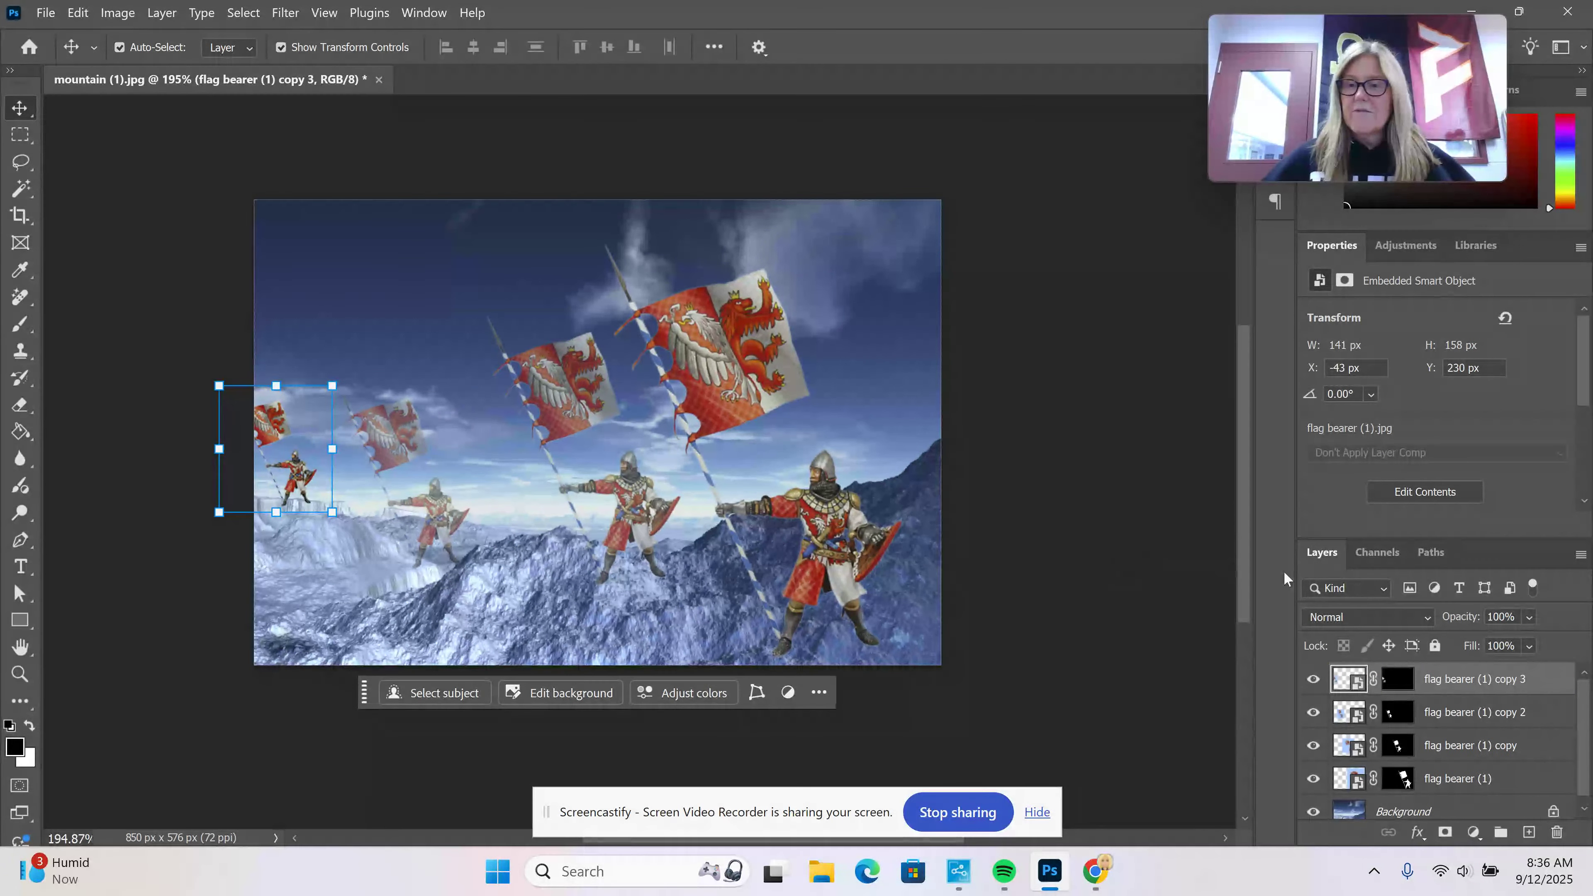
{"action": "left_click", "coordinate": [1528, 618]}
{"action": "left_click_drag", "start_coordinate": [1581, 650], "coordinate": [1578, 649]}
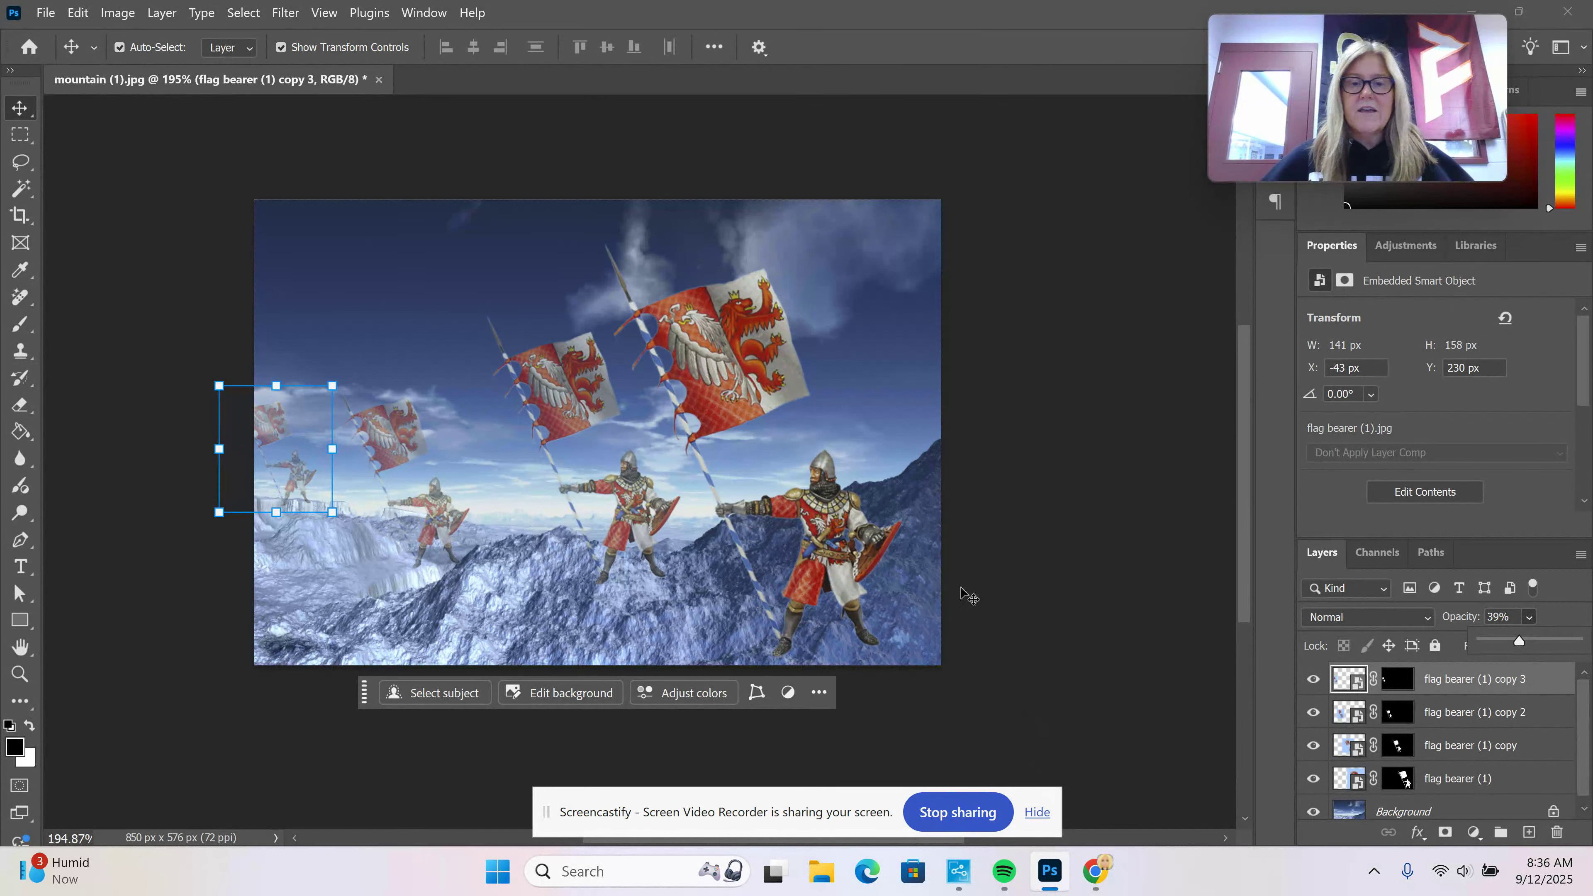
{"action": "left_click", "coordinate": [1032, 290]}
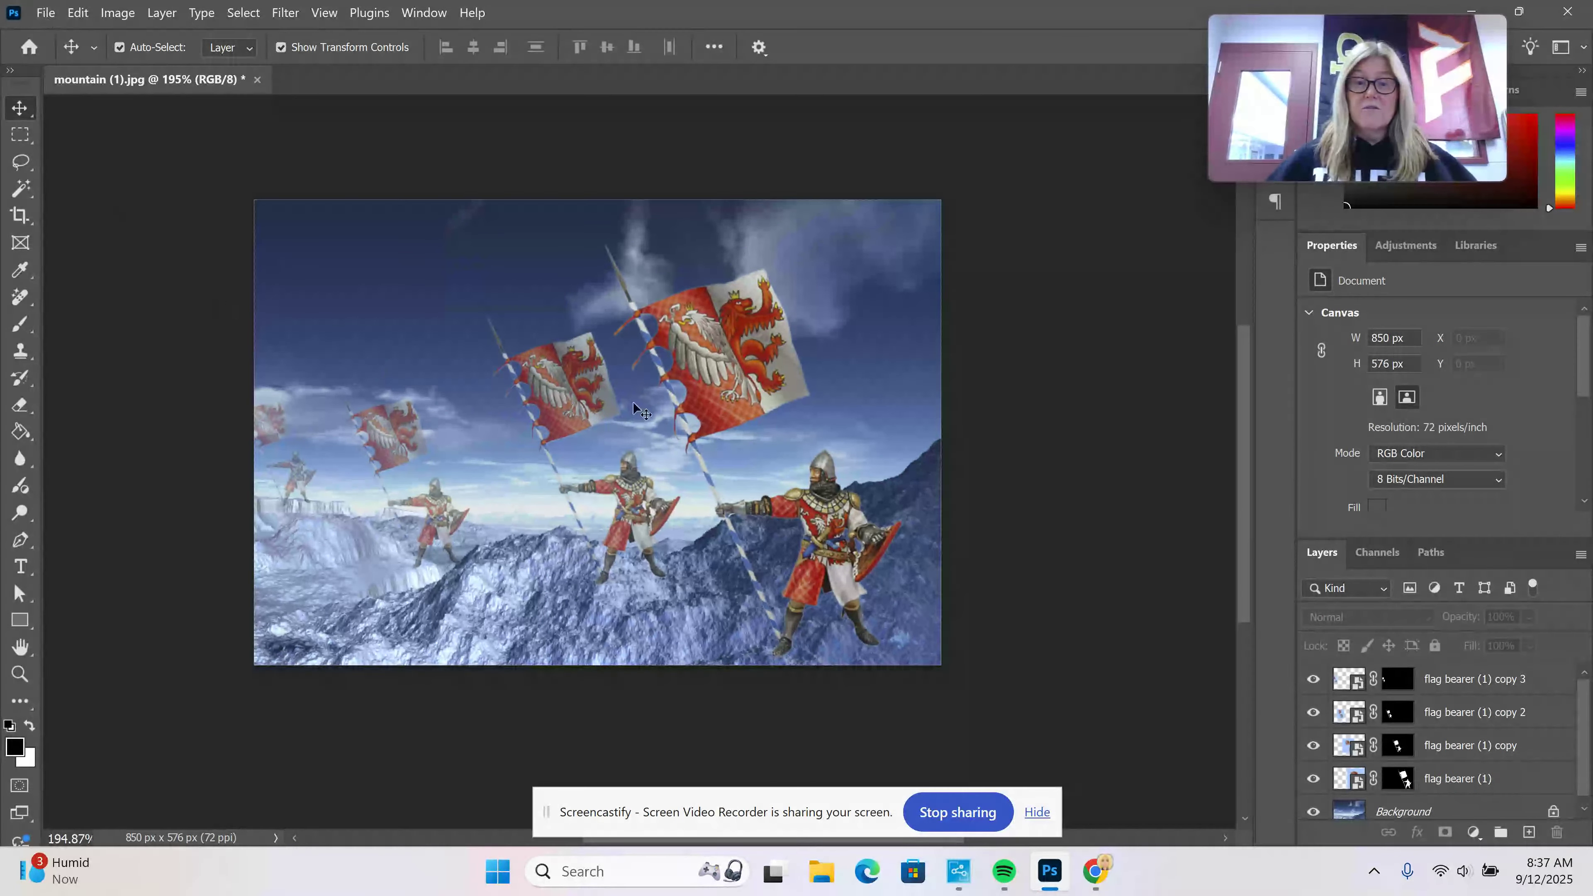
- Move the original, largest flag bearer up and right to about X 392 px, Y 0 px, and deselect it
{"action": "left_click_drag", "start_coordinate": [830, 531], "coordinate": [686, 533]}
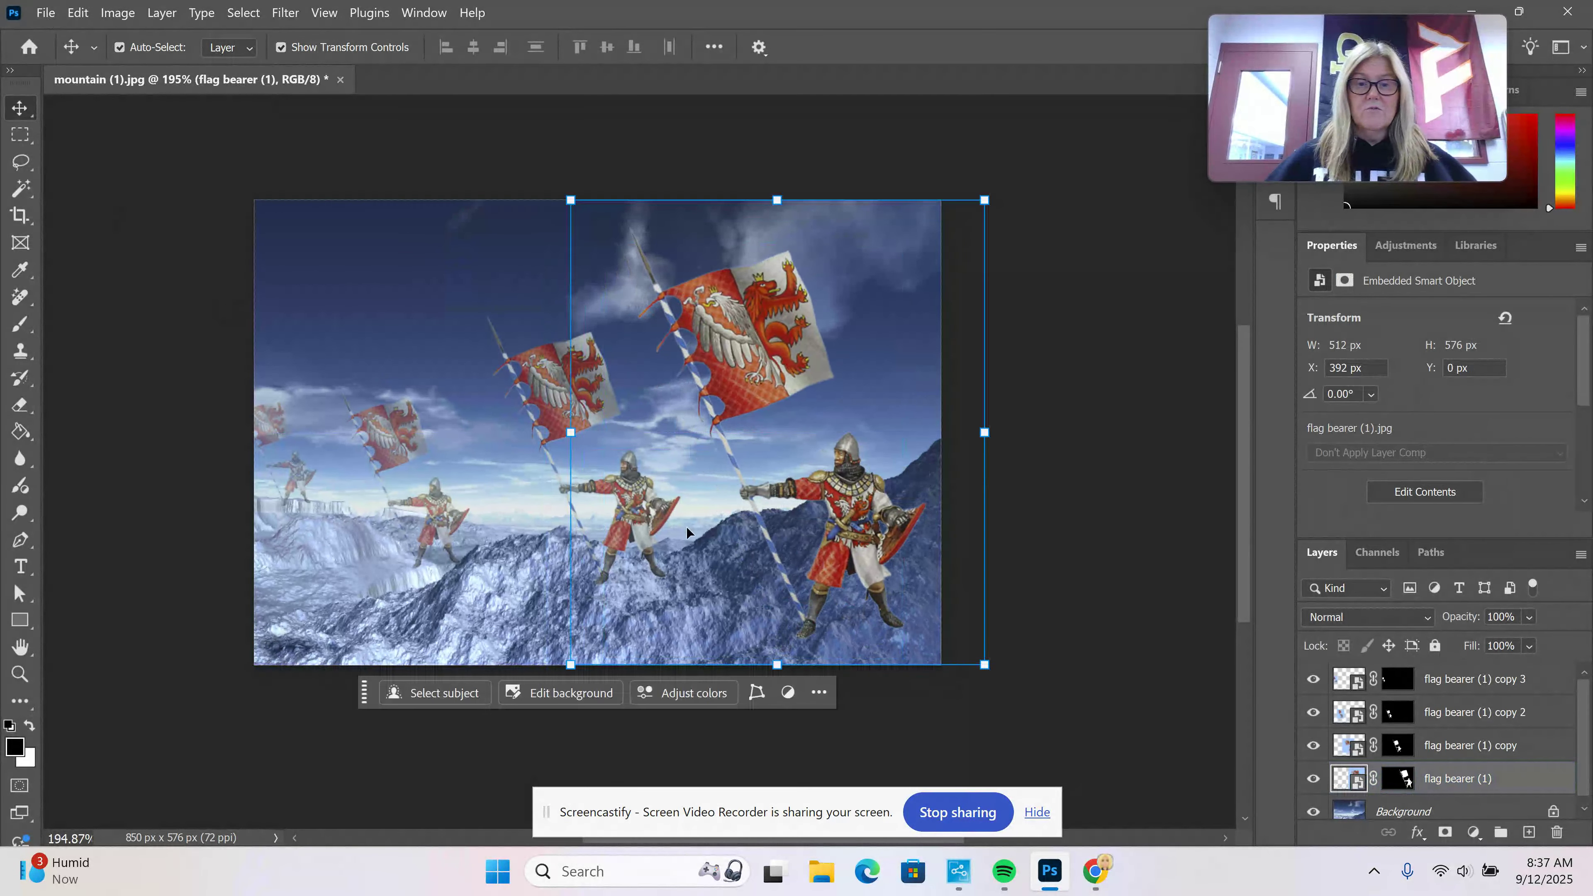
{"action": "left_click", "coordinate": [964, 158]}
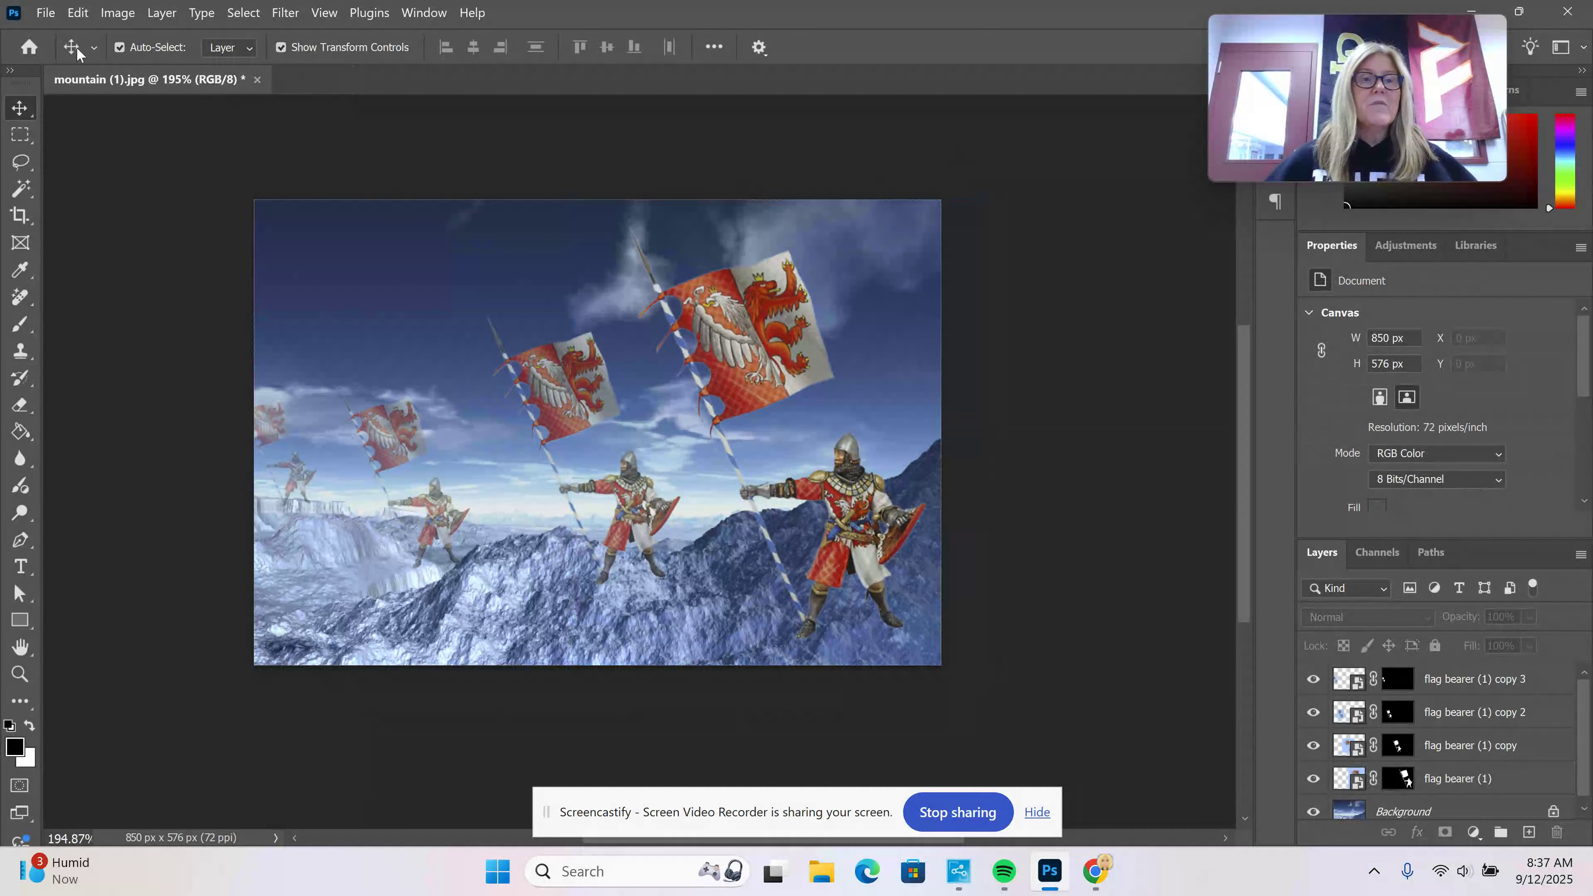
- Save the finished composition as a cloud document in Creative Cloud
{"action": "left_click", "coordinate": [39, 18]}
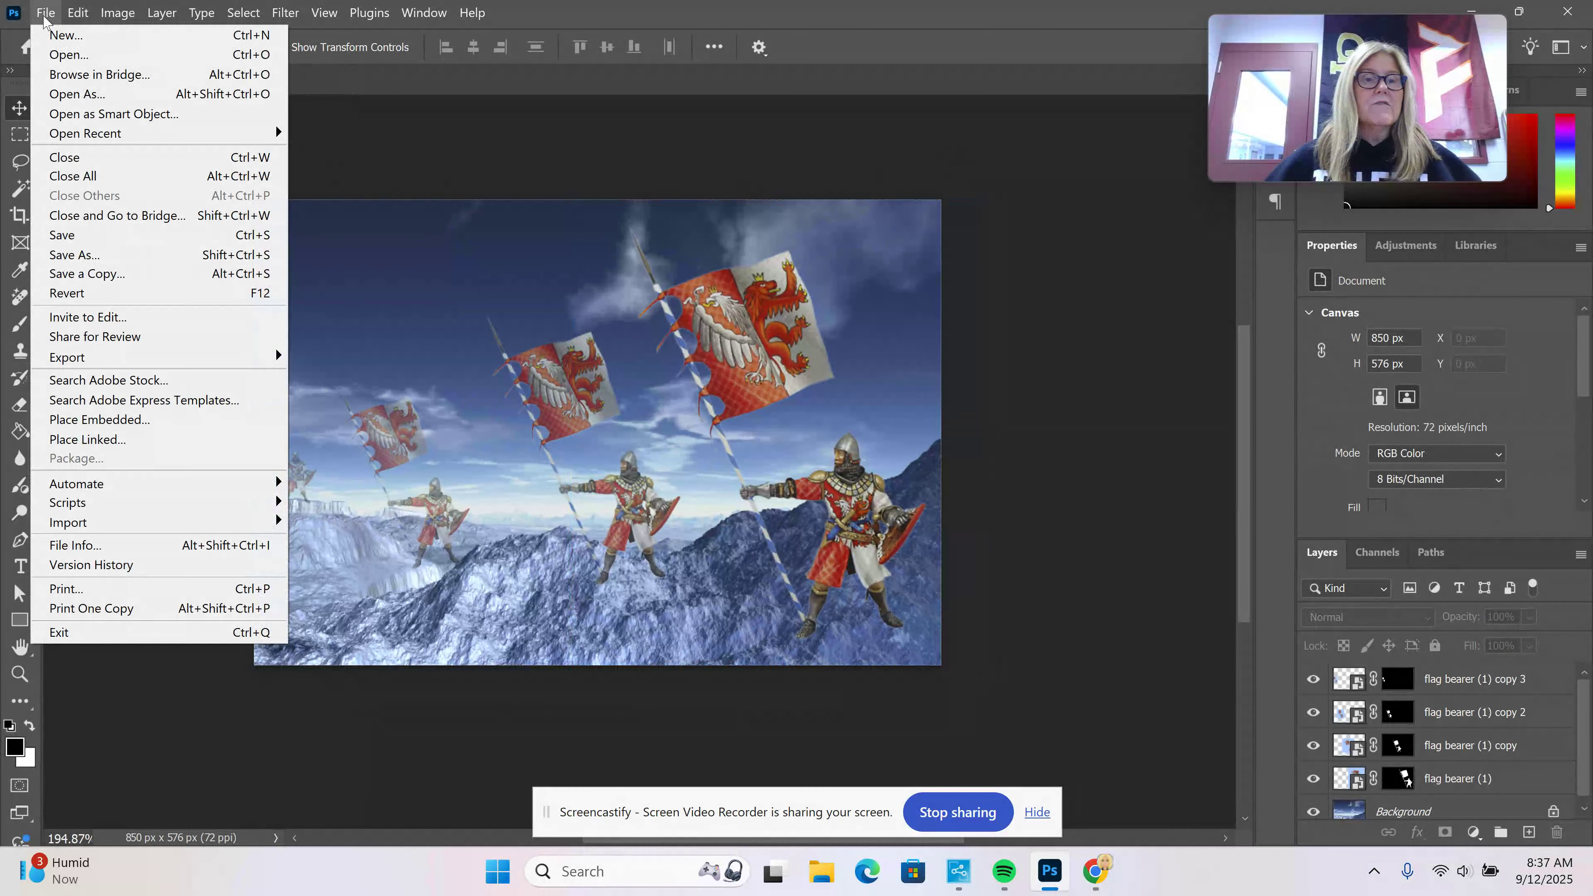
{"action": "left_click", "coordinate": [82, 255]}
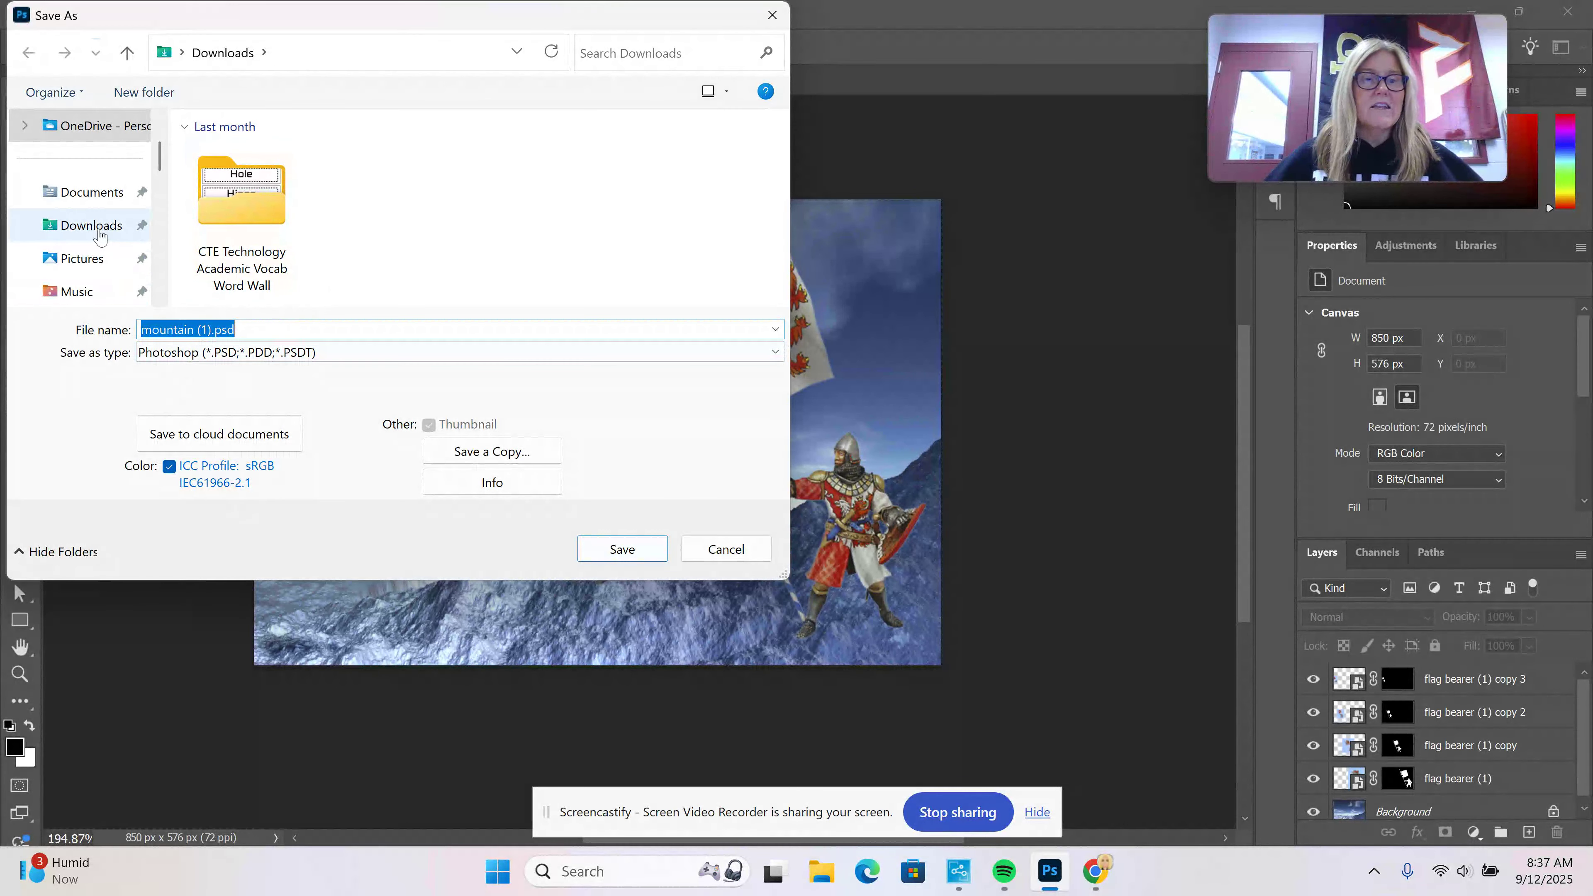
{"action": "left_click", "coordinate": [224, 433]}
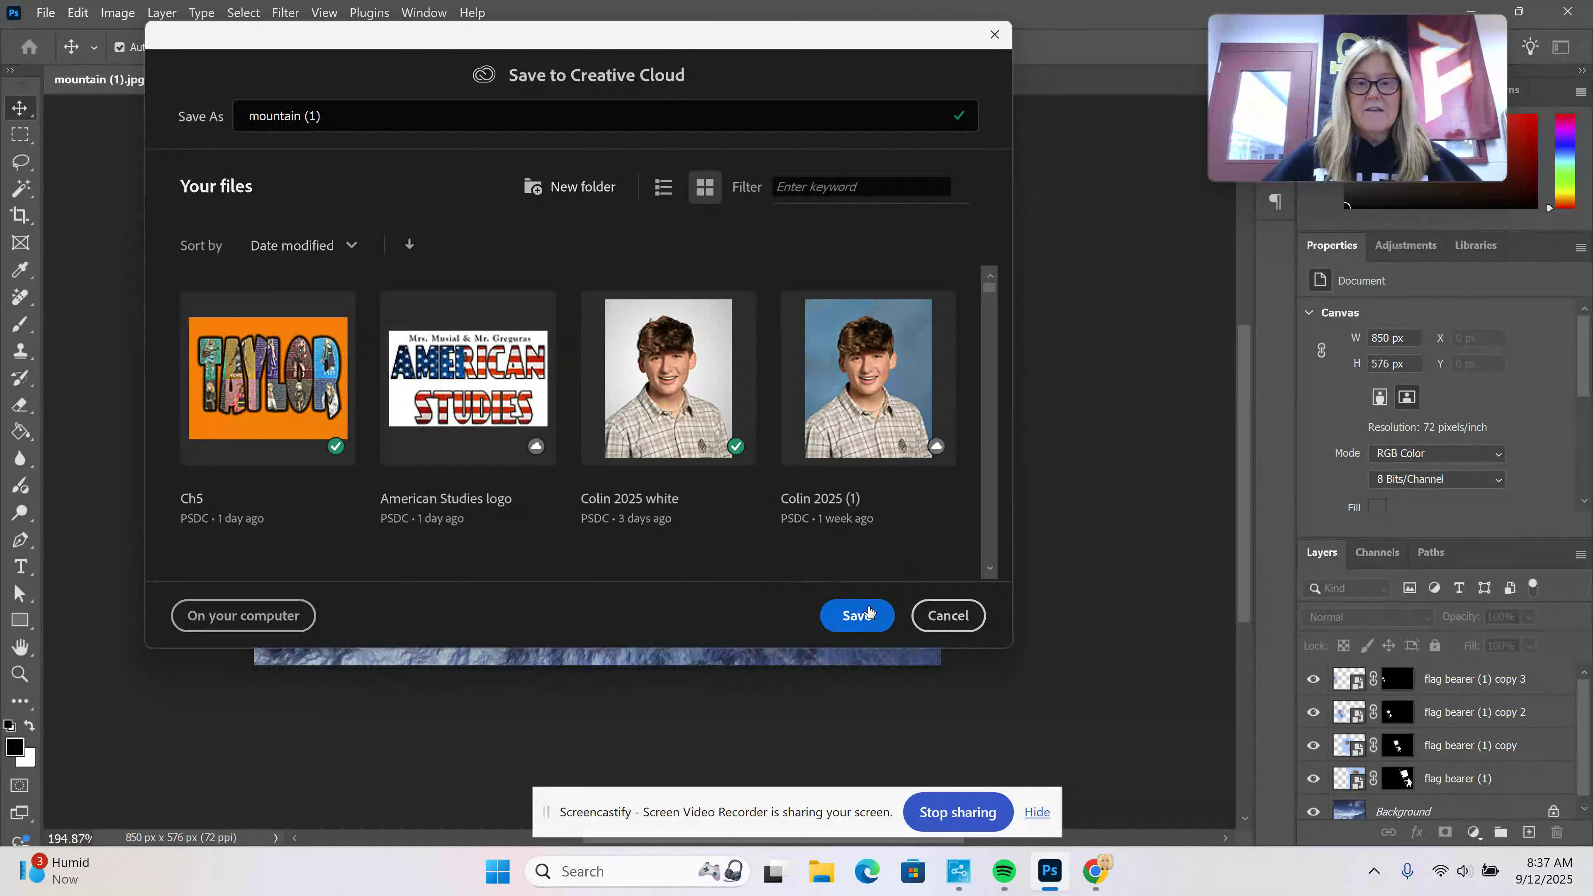
{"action": "left_click", "coordinate": [869, 612]}
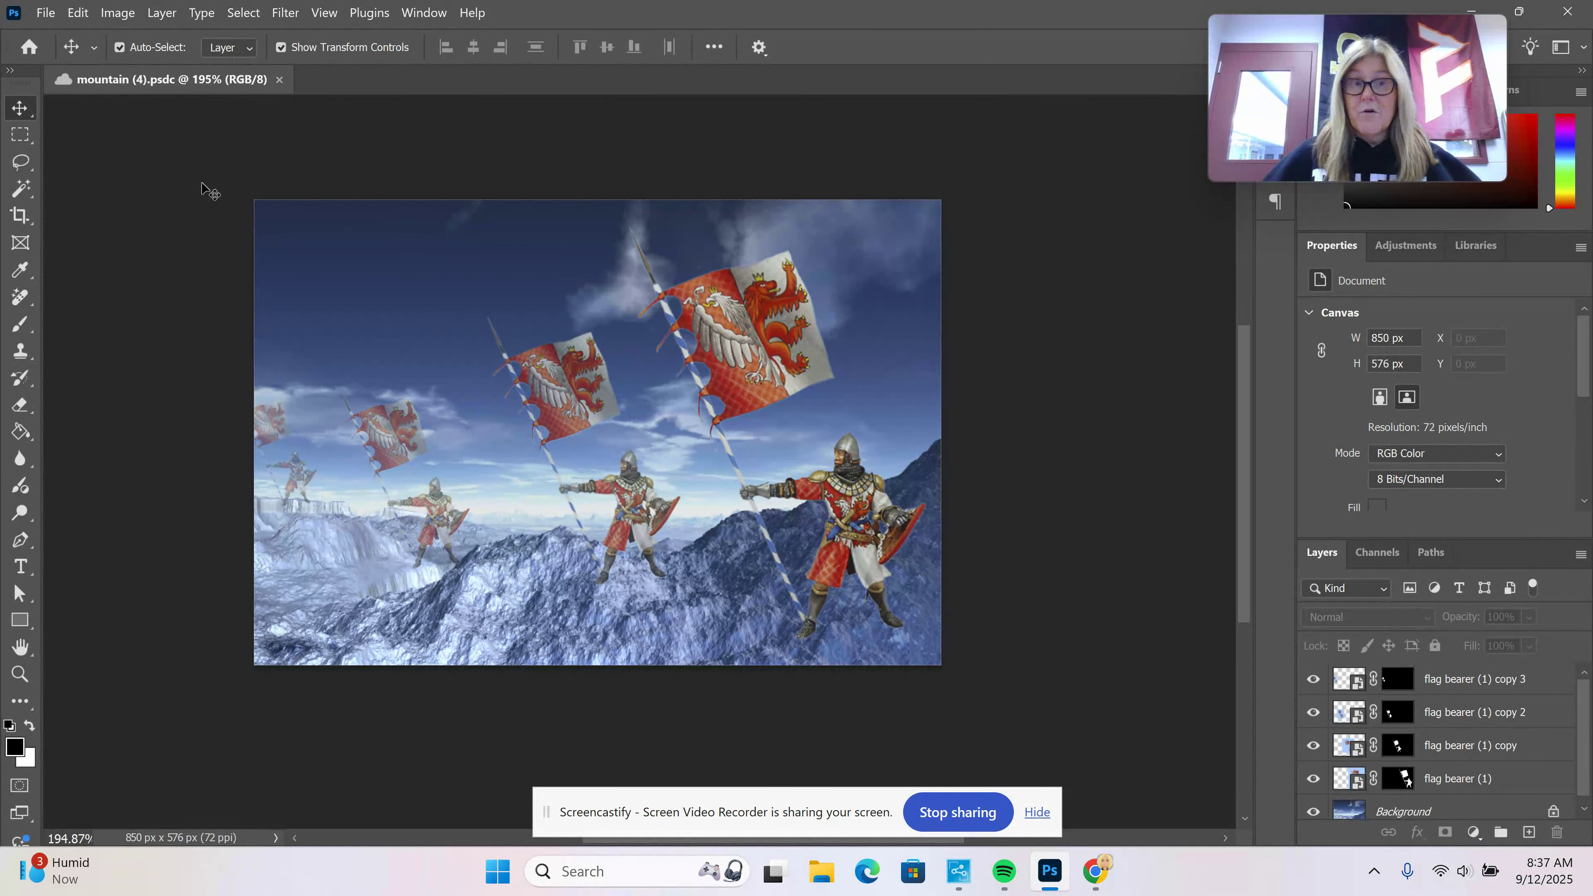
- Quick-export the composition as a PNG named mountain (4).png to the Downloads folder
{"action": "left_click", "coordinate": [46, 12]}
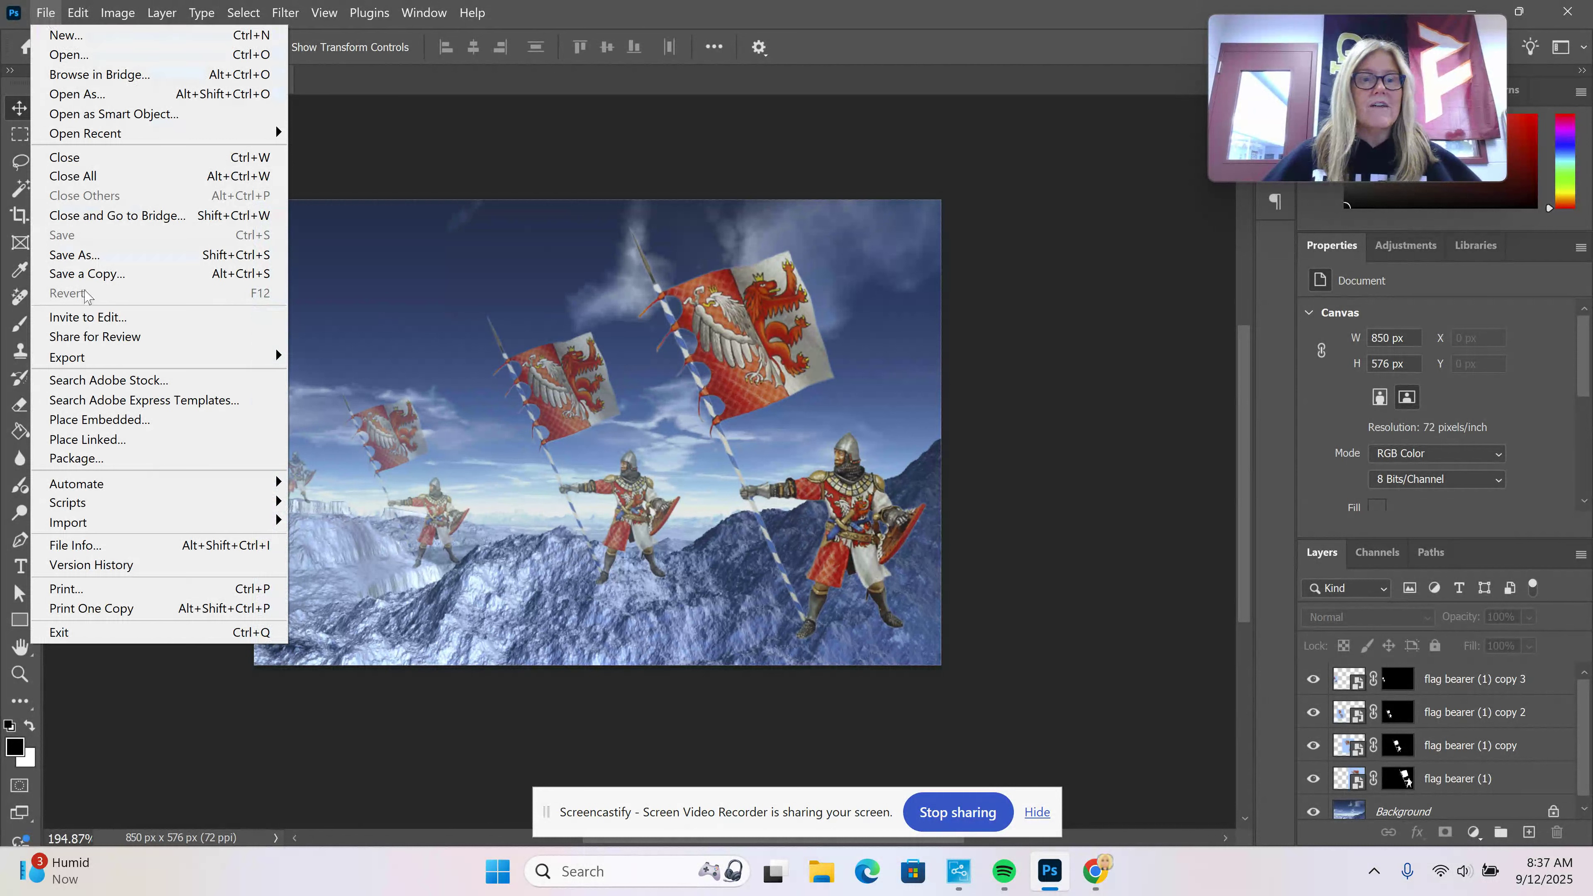
{"action": "mouse_move", "coordinate": [110, 362]}
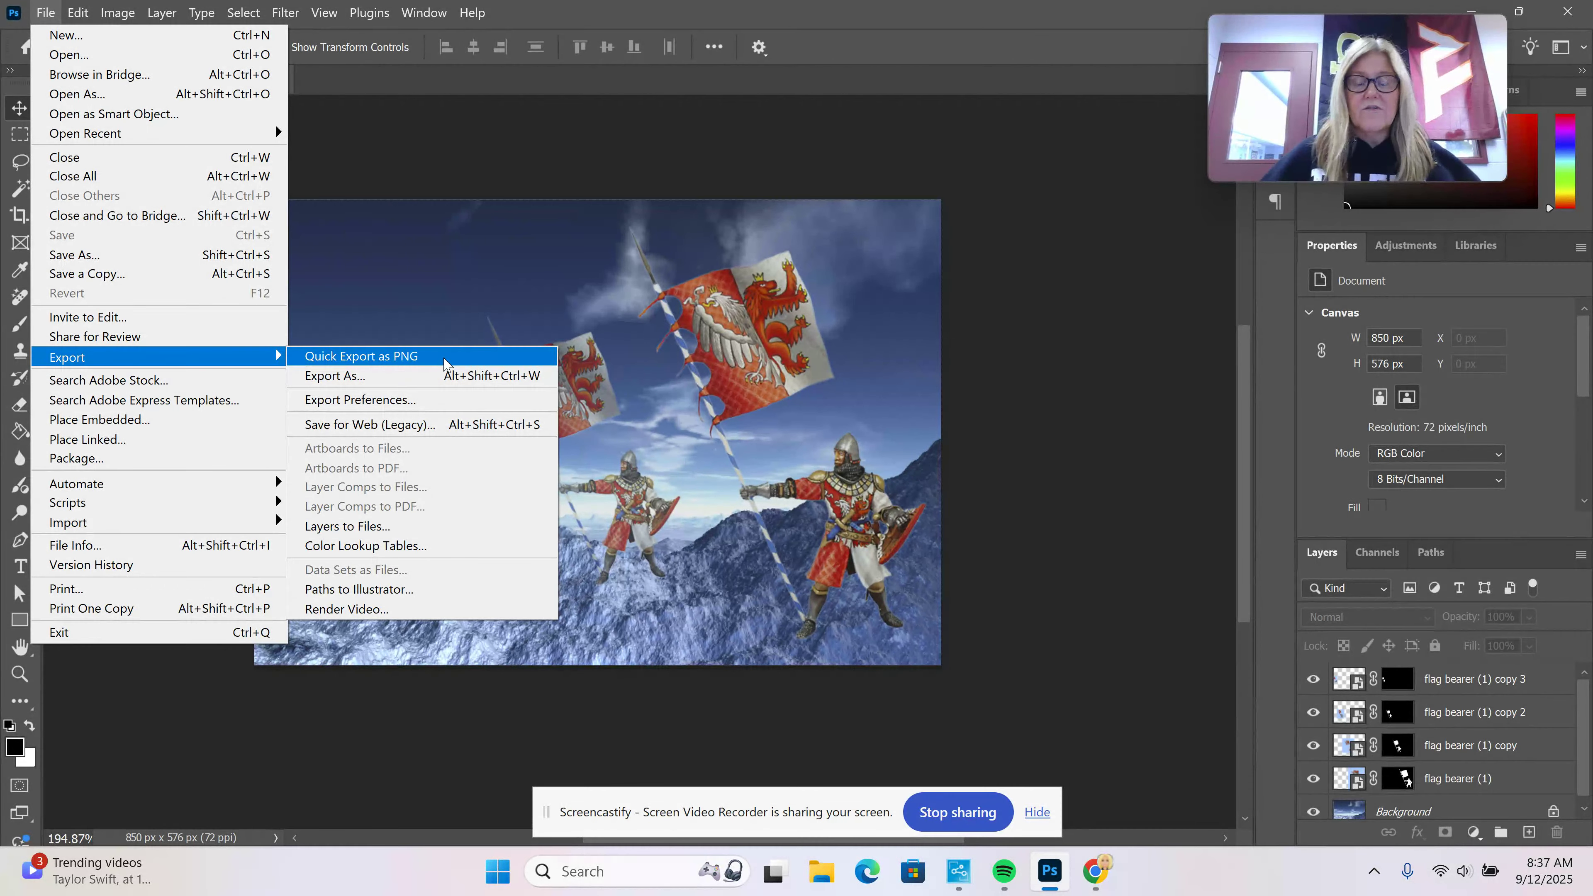
{"action": "left_click", "coordinate": [399, 357]}
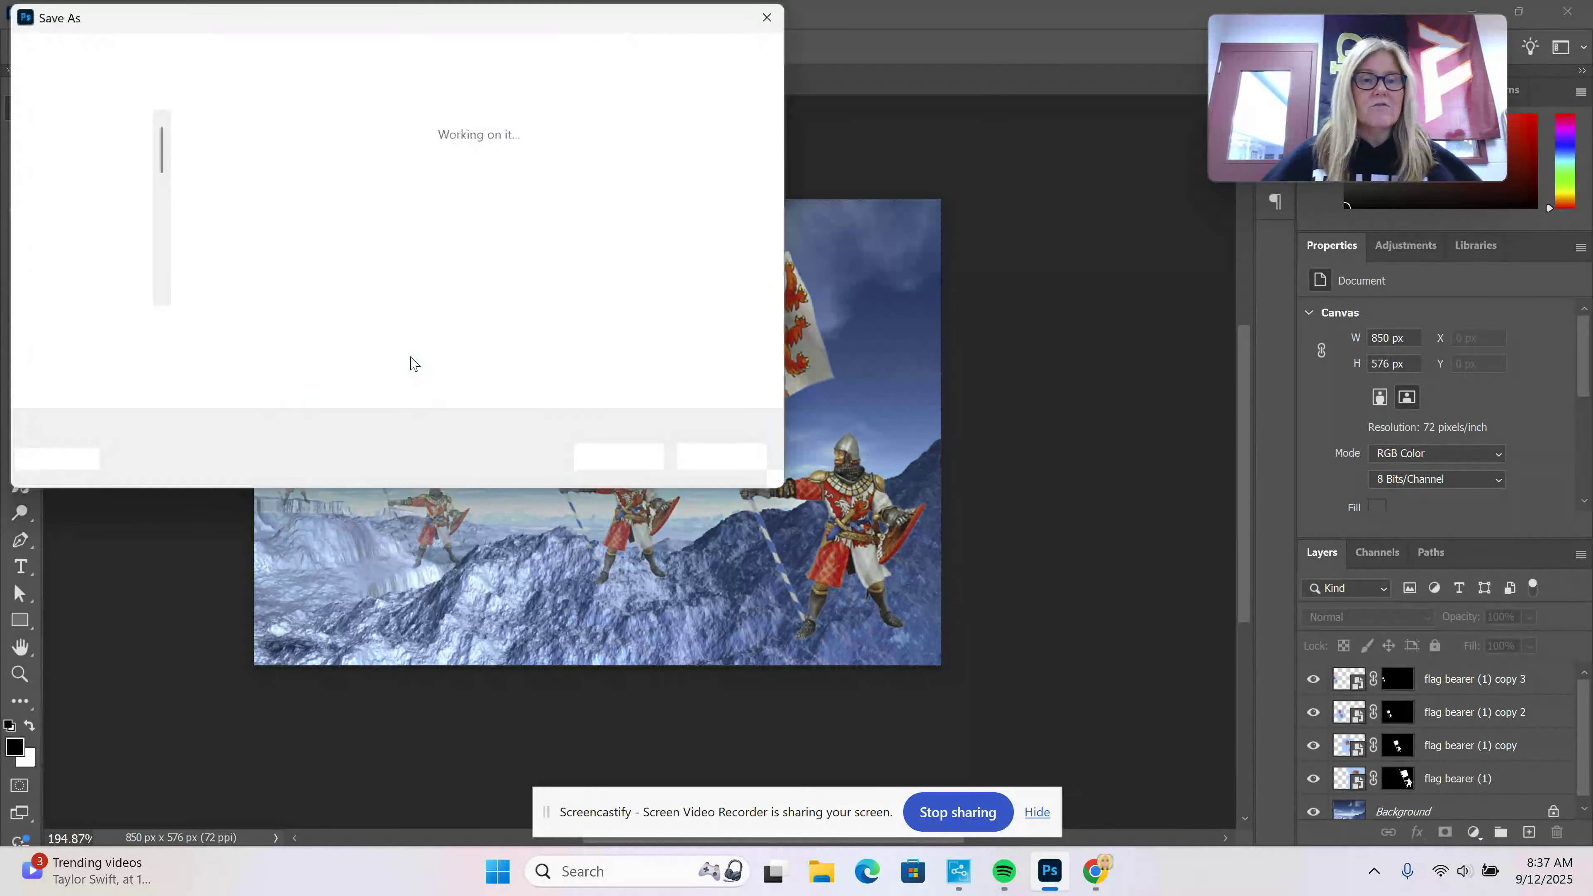
{"action": "left_click", "coordinate": [92, 230]}
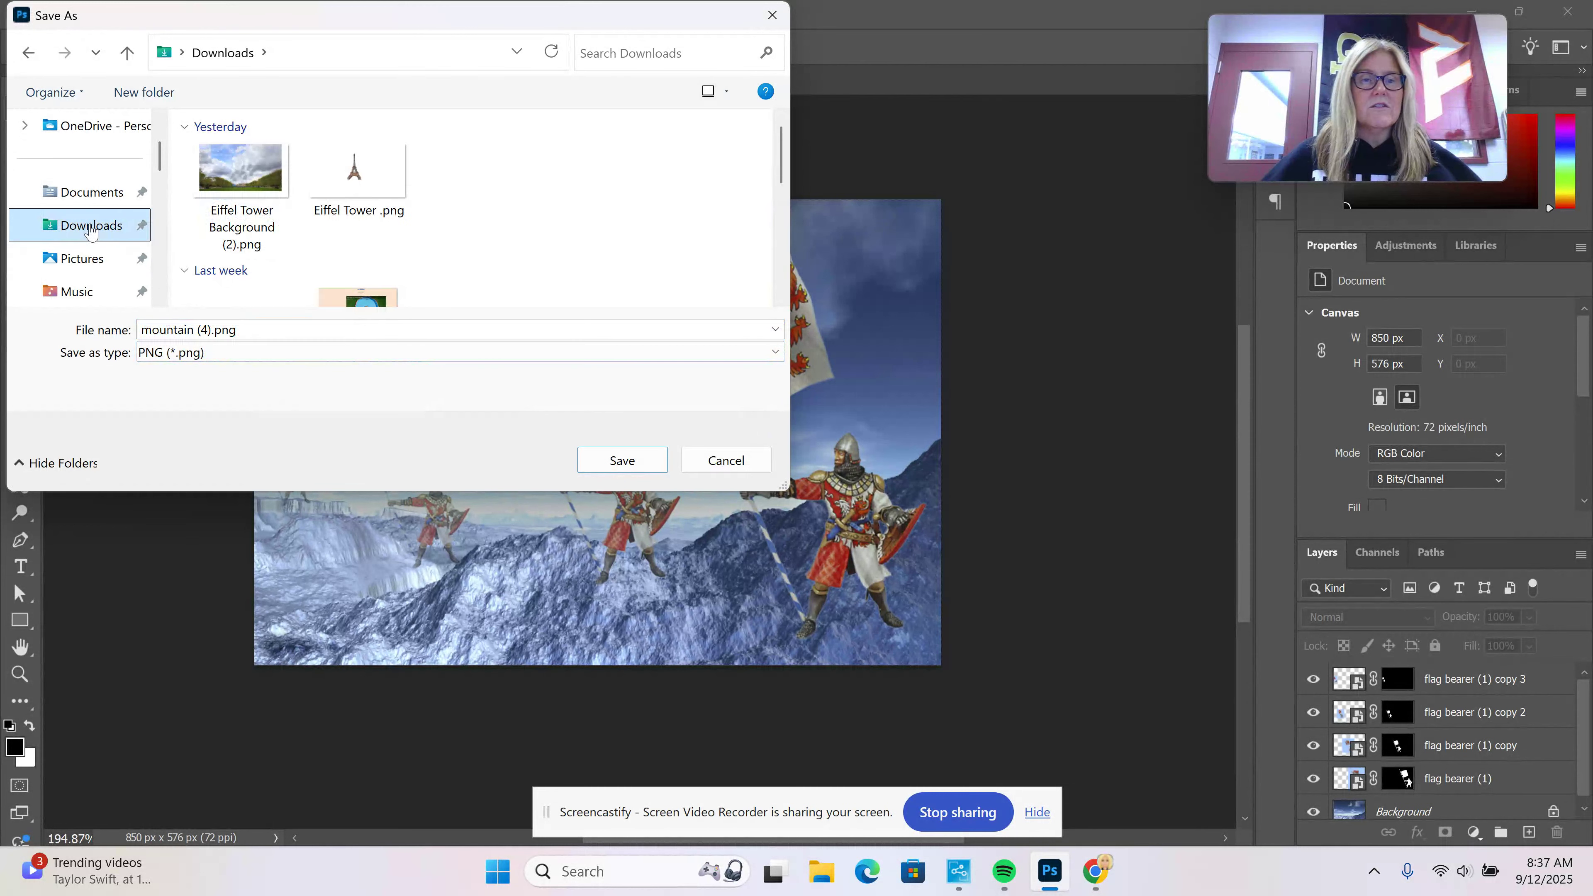
{"action": "left_click", "coordinate": [623, 458]}
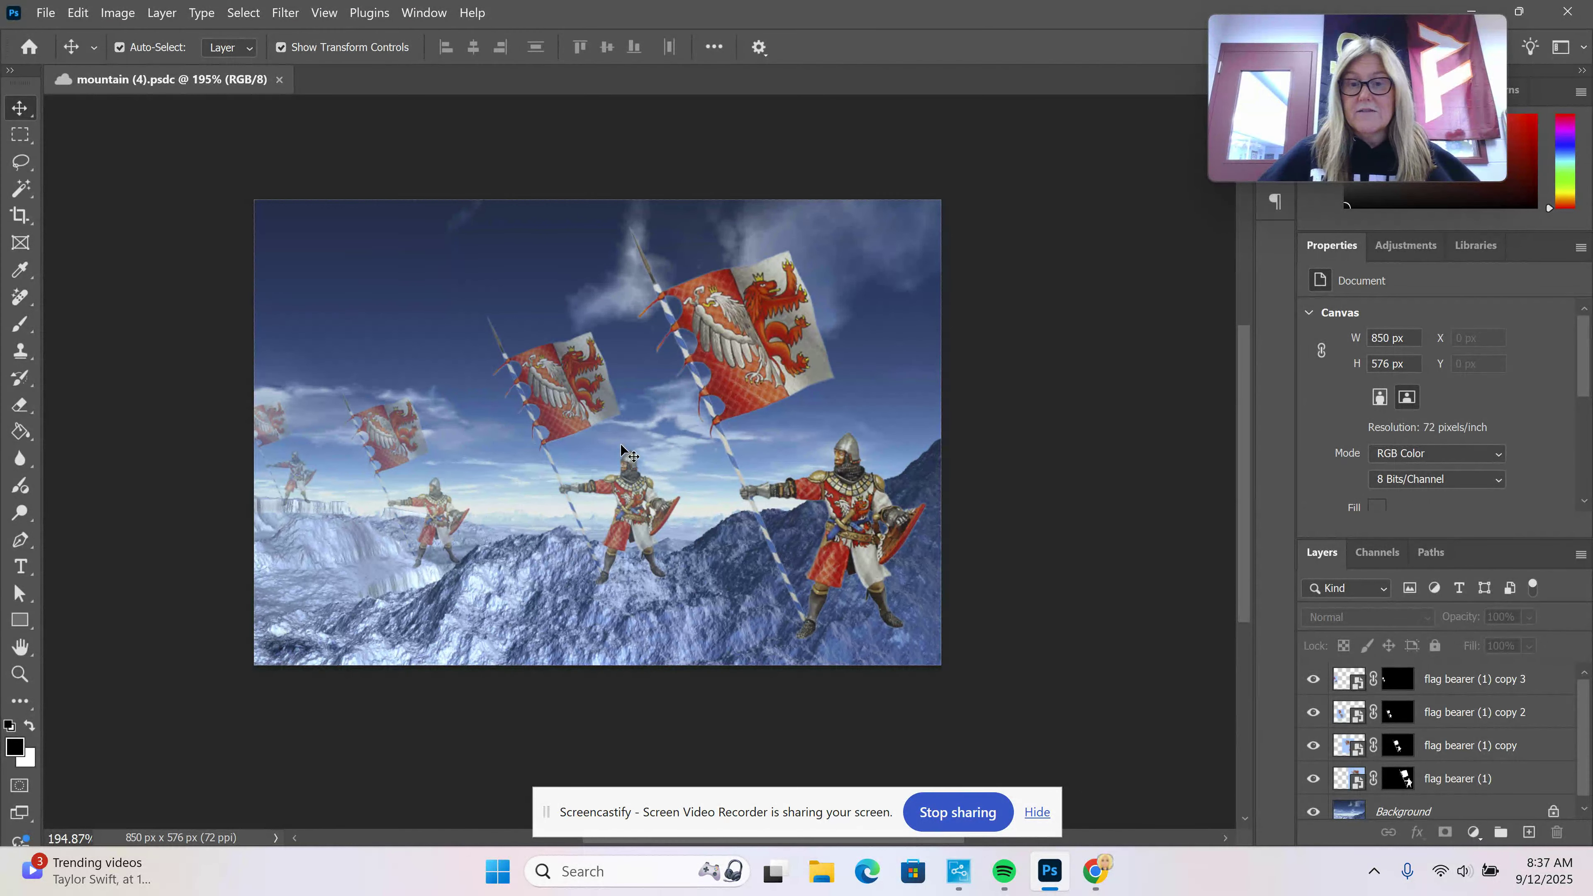
{"action": "left_click", "coordinate": [838, 628]}
{"action": "left_click", "coordinate": [1017, 634]}
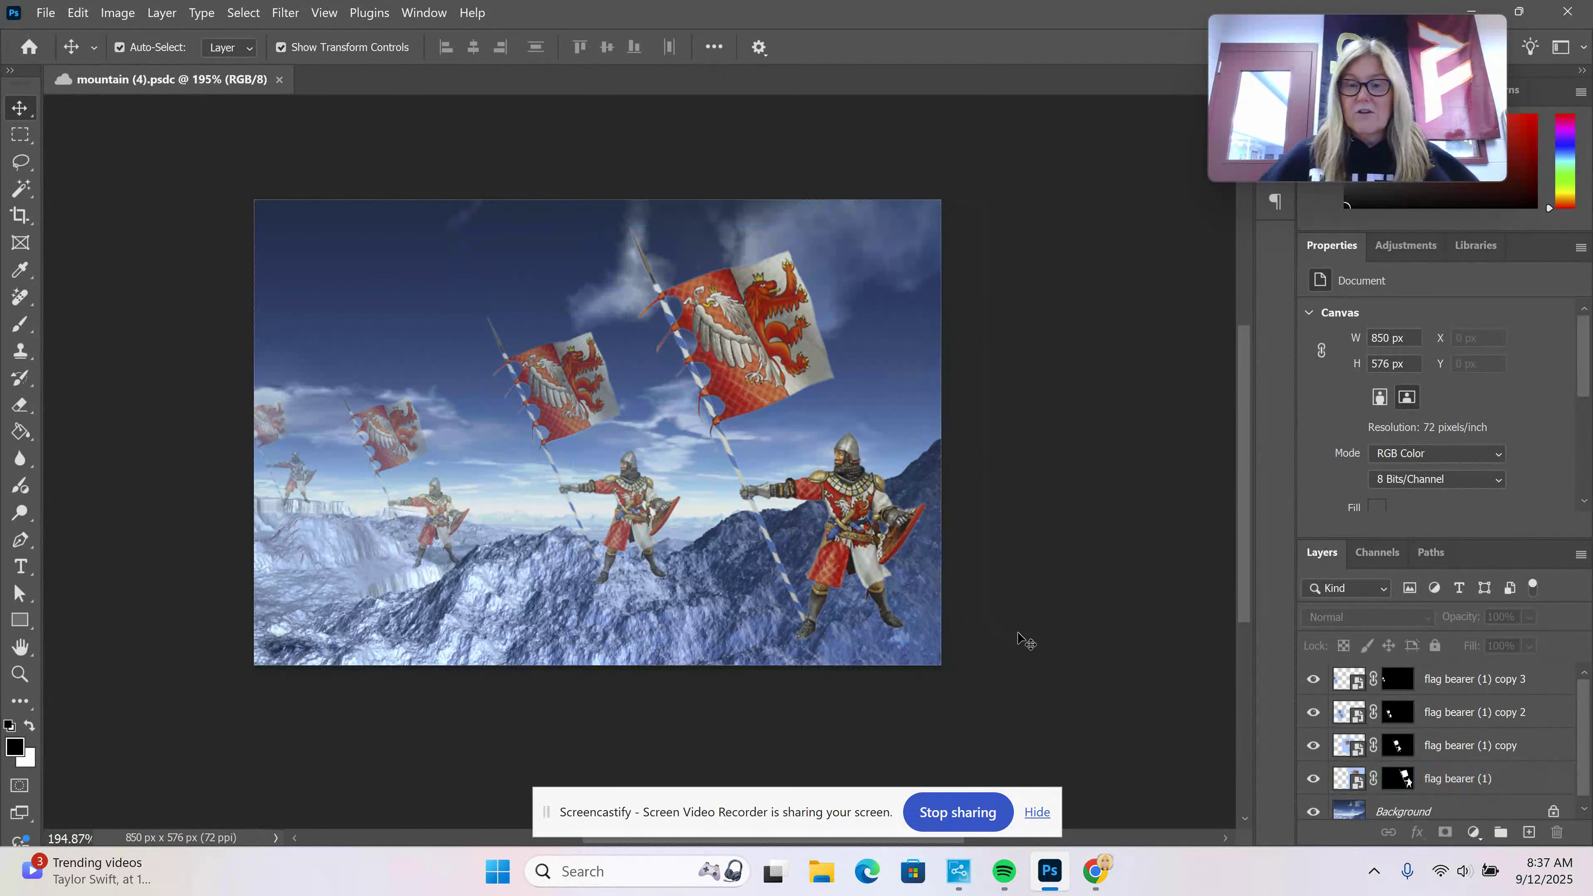